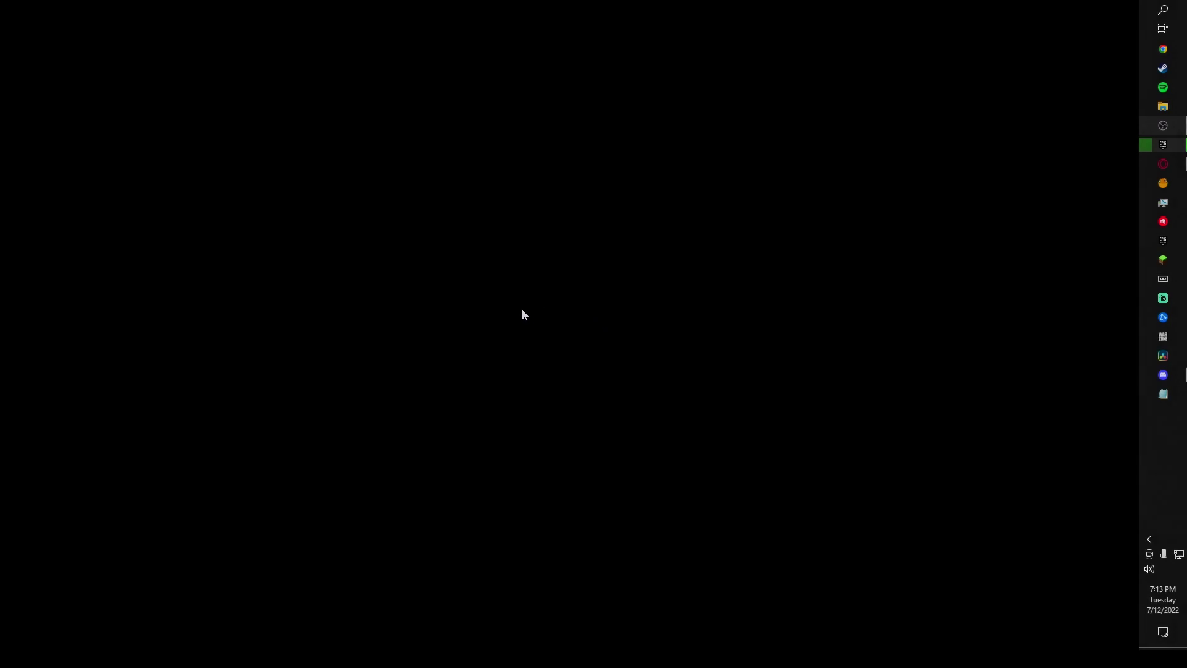
# Open the NVIDIA desktop size and position settings and select Display as the device that performs scaling.
pyautogui.rightClick(523, 310)
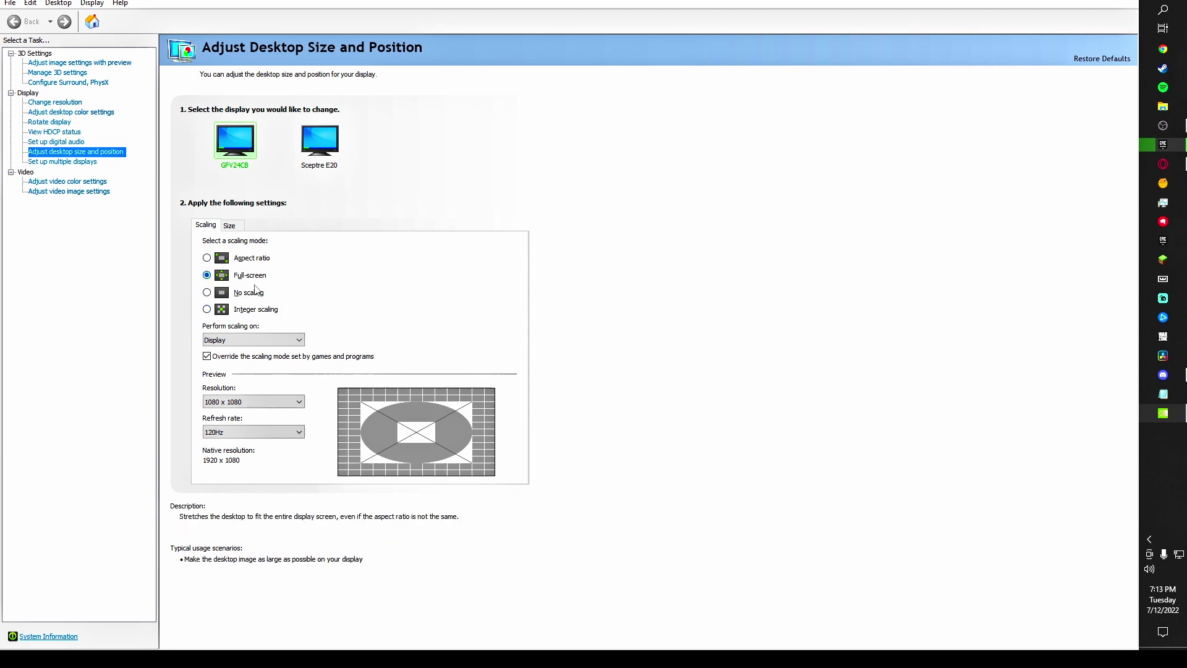
pyautogui.click(238, 340)
pyautogui.click(179, 337)
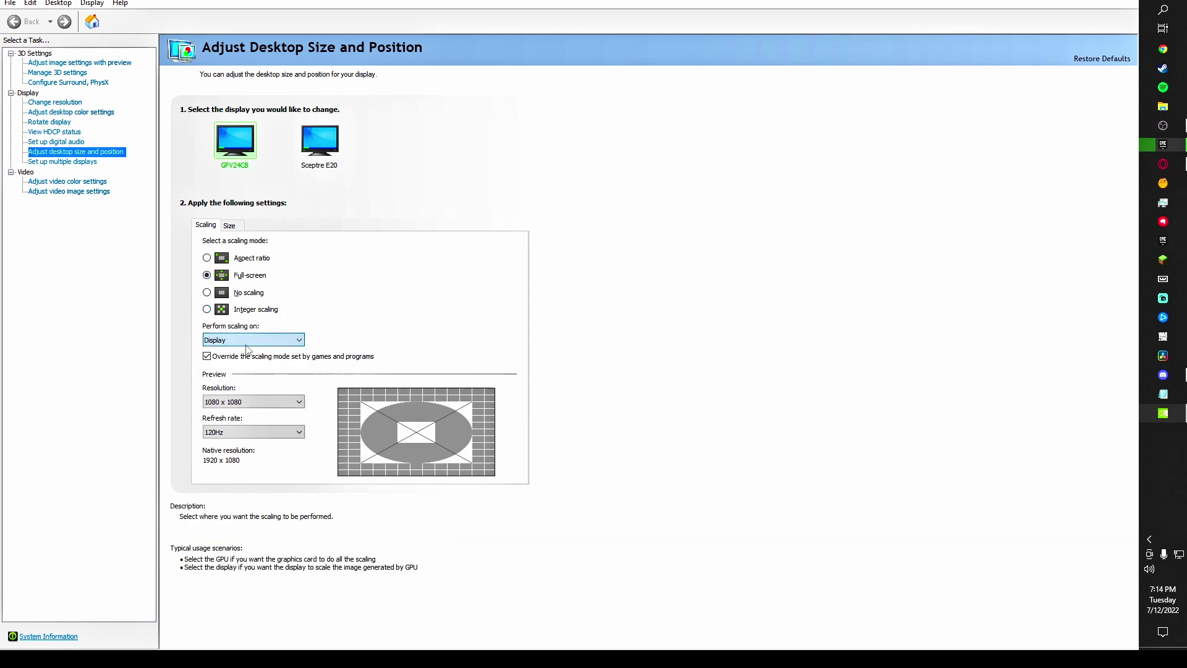
pyautogui.click(242, 342)
pyautogui.click(155, 345)
pyautogui.click(230, 342)
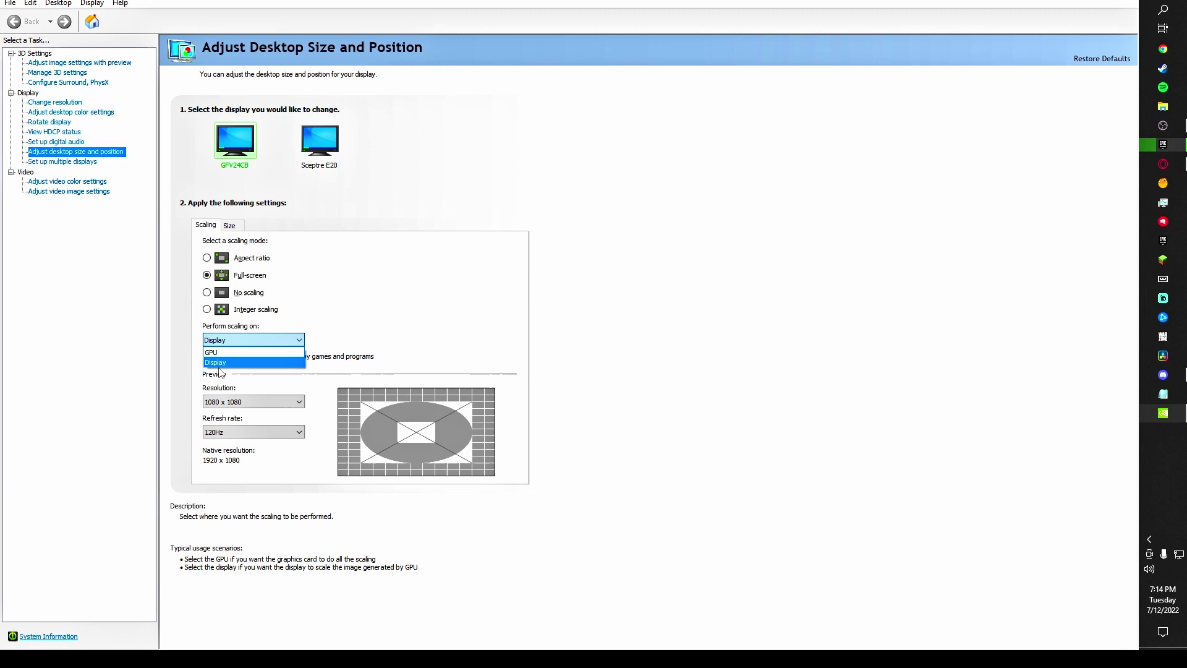
pyautogui.click(224, 362)
pyautogui.click(239, 340)
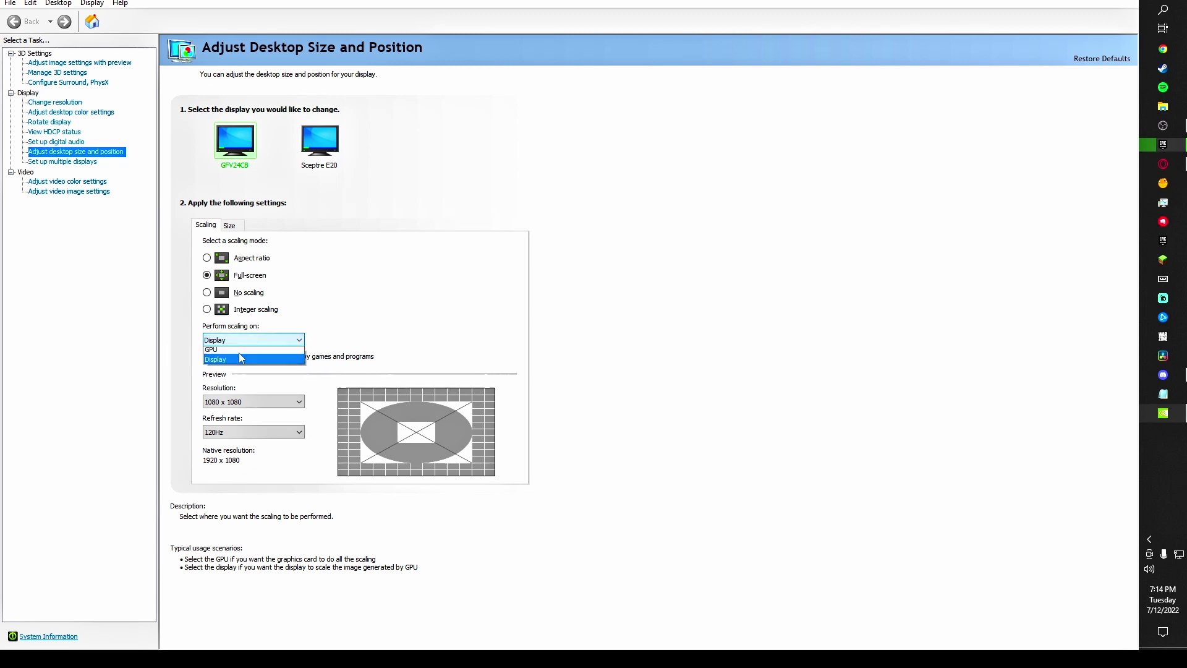
pyautogui.click(167, 348)
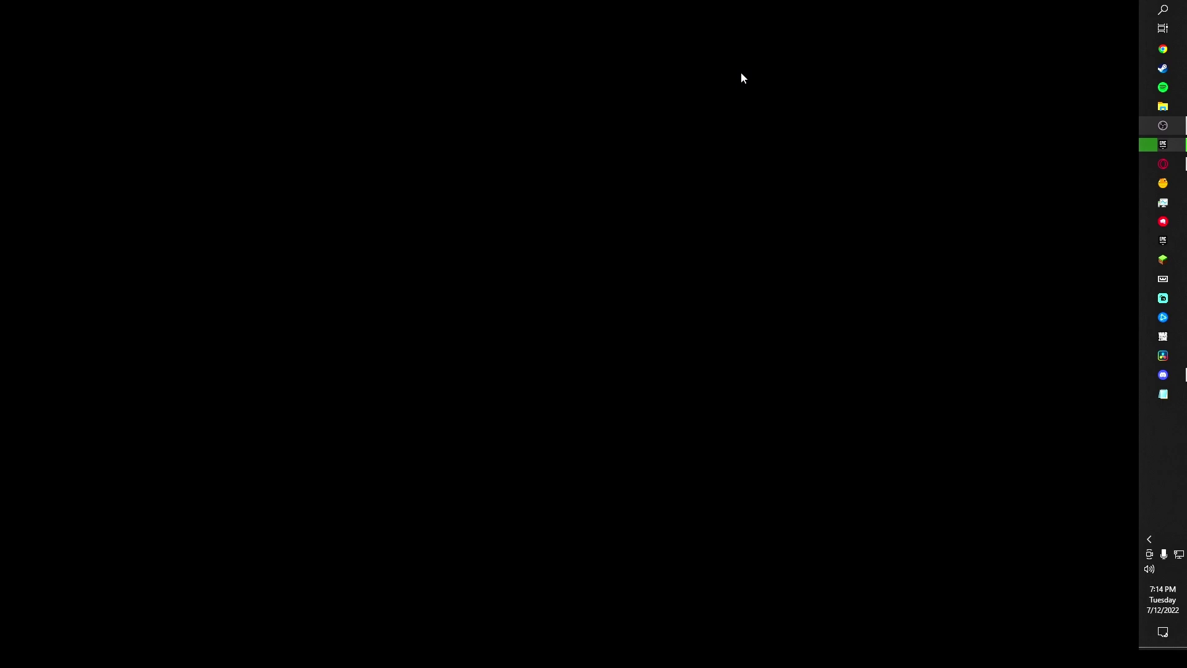
# Run %localappdata% and open the VALORANT folder inside AppData's Local folder.
pyautogui.press('super+r')
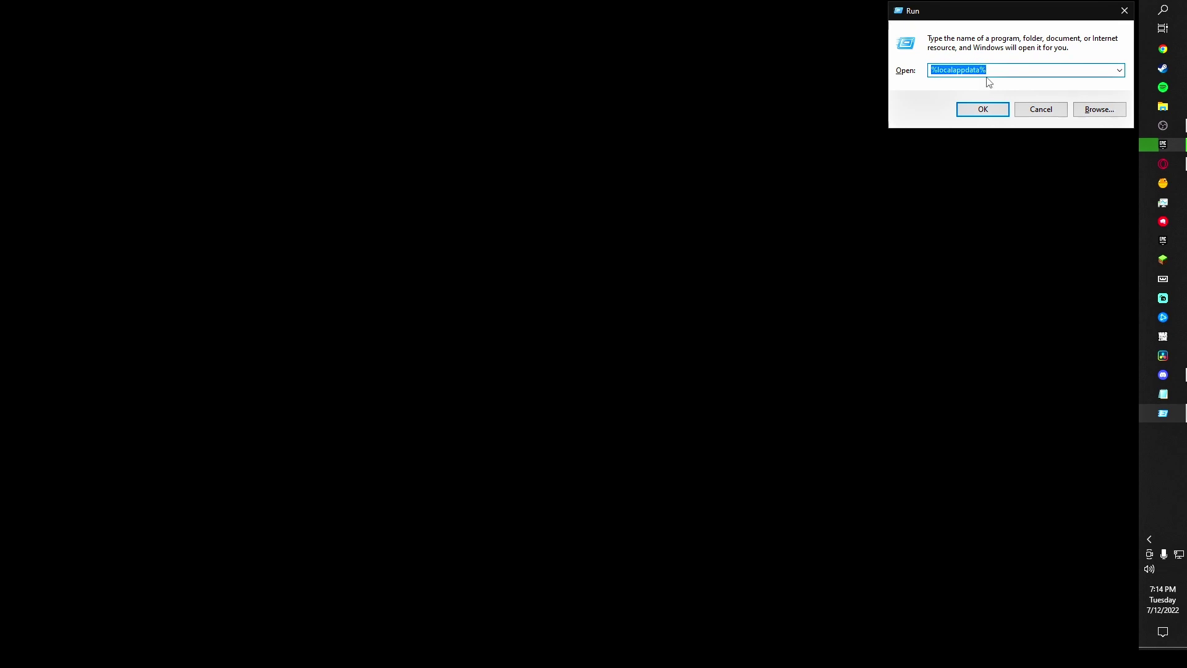
pyautogui.click(989, 114)
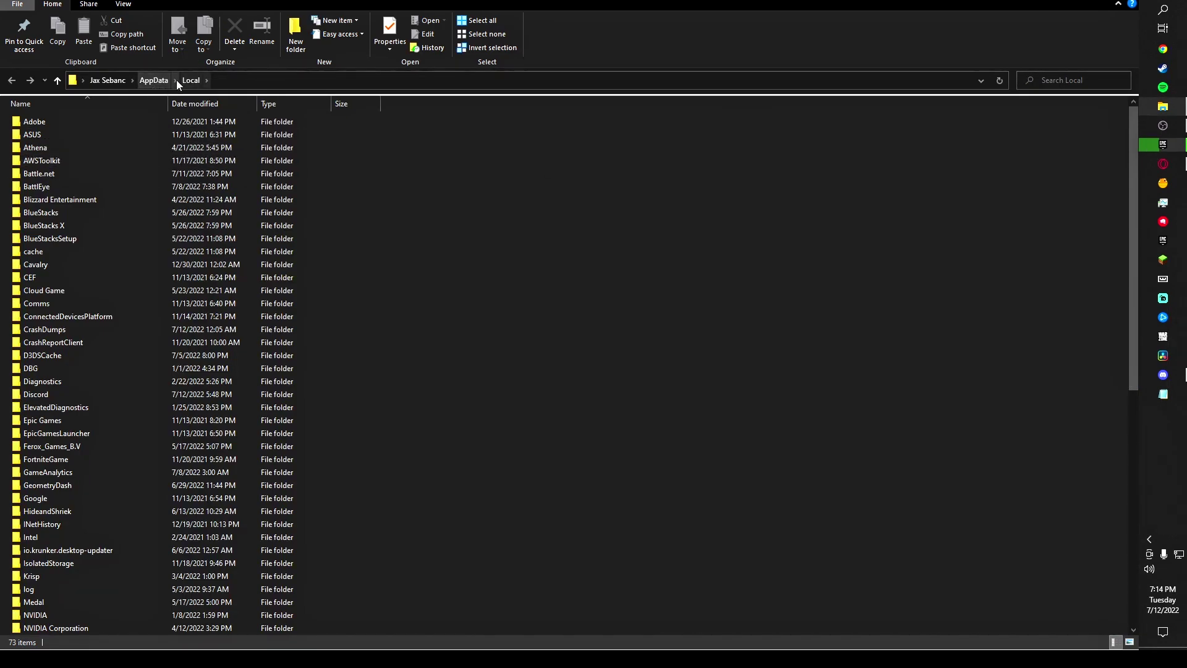
pyautogui.click(162, 81)
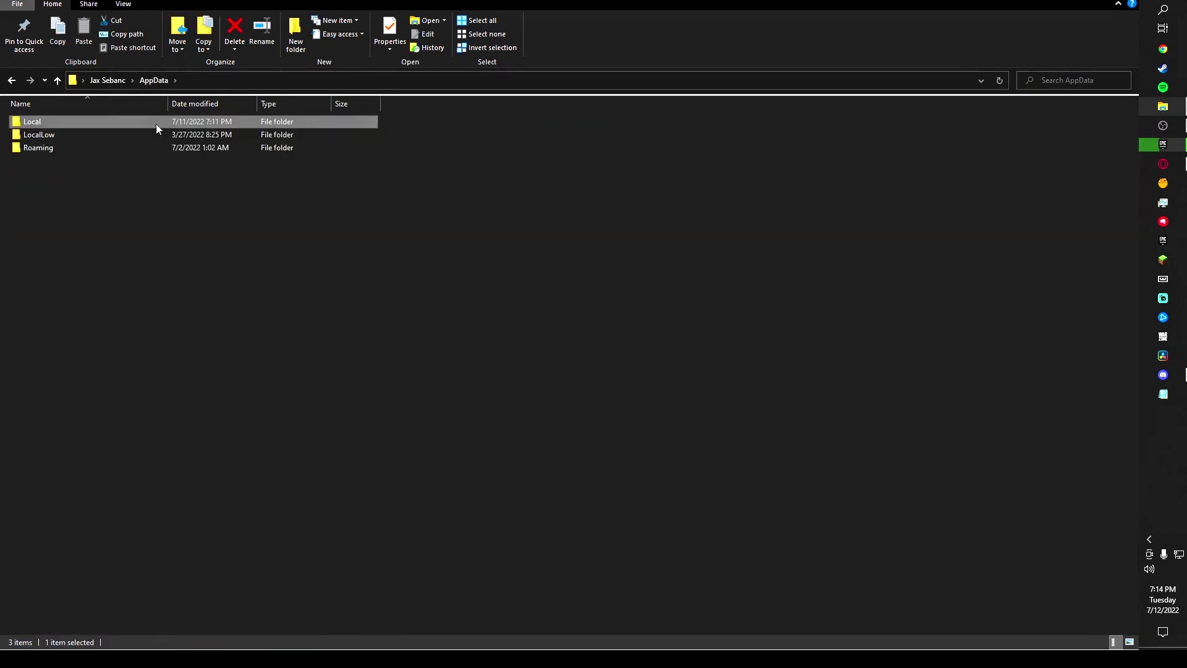
pyautogui.doubleClick(114, 121)
pyautogui.scroll(-11, 82, 219)
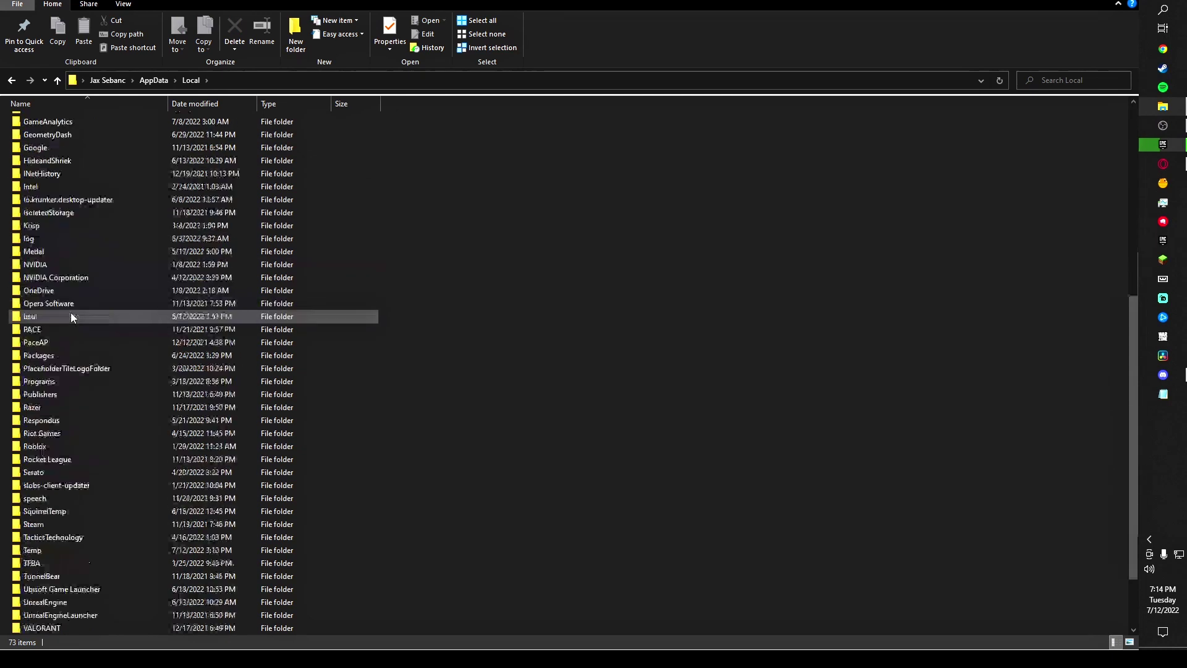
pyautogui.doubleClick(44, 550)
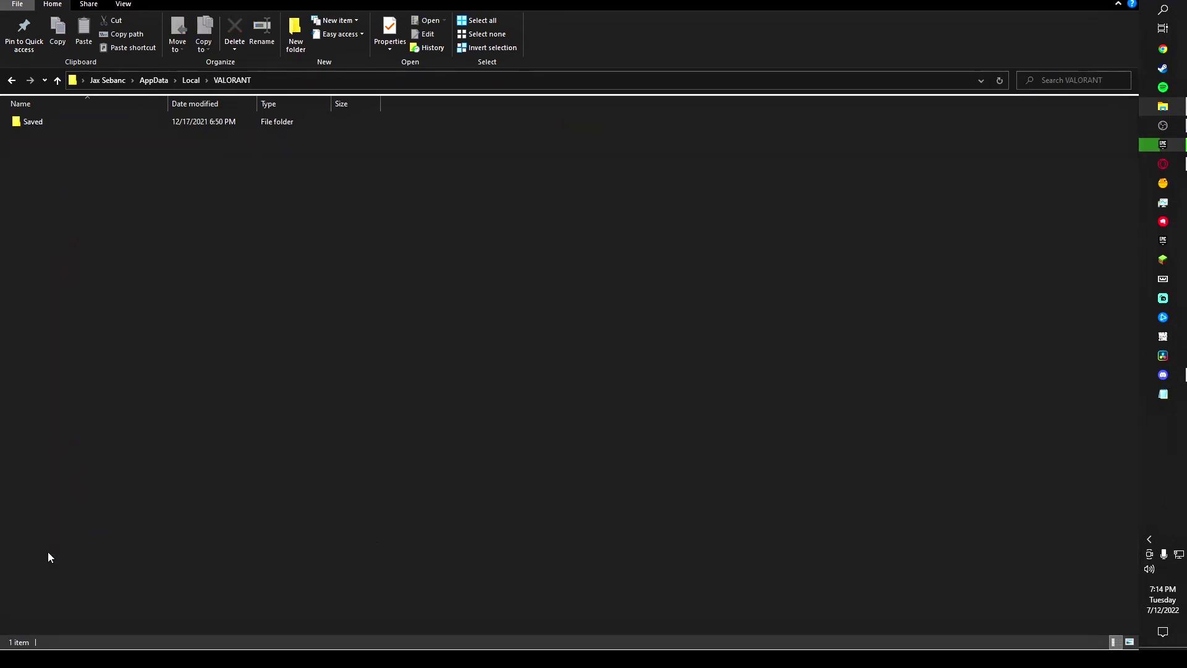
# Open the GameUserSettings file from the Windows subfolder of the first account folder under Saved > Config.
pyautogui.doubleClick(98, 126)
pyautogui.doubleClick(97, 125)
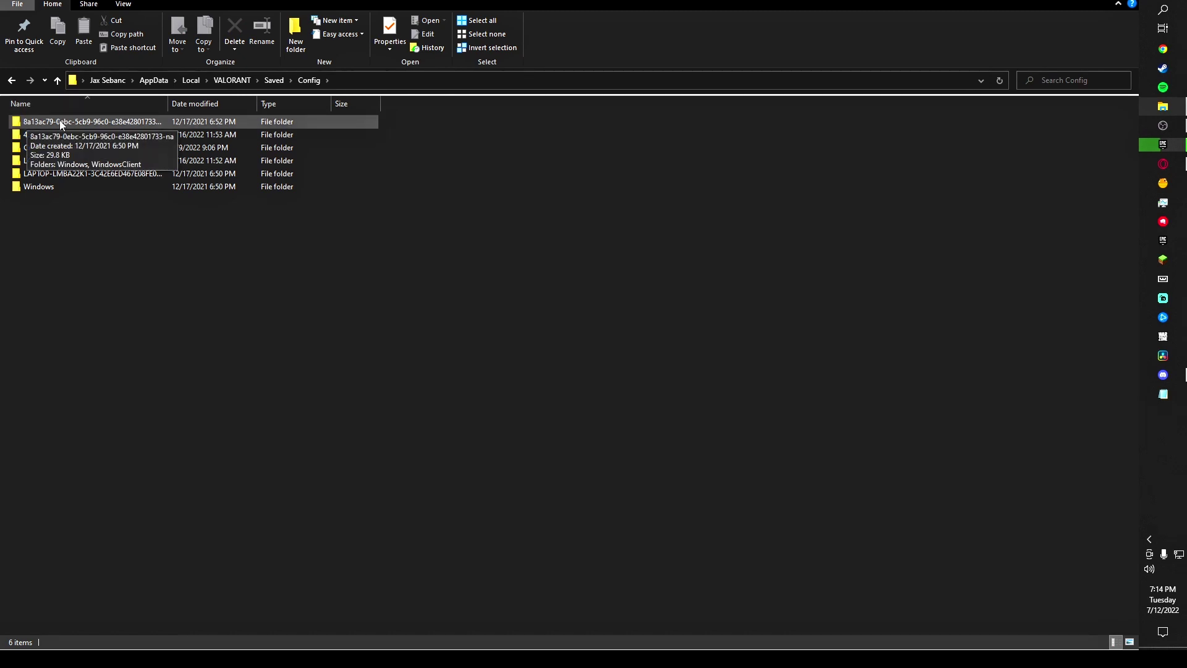
pyautogui.doubleClick(108, 123)
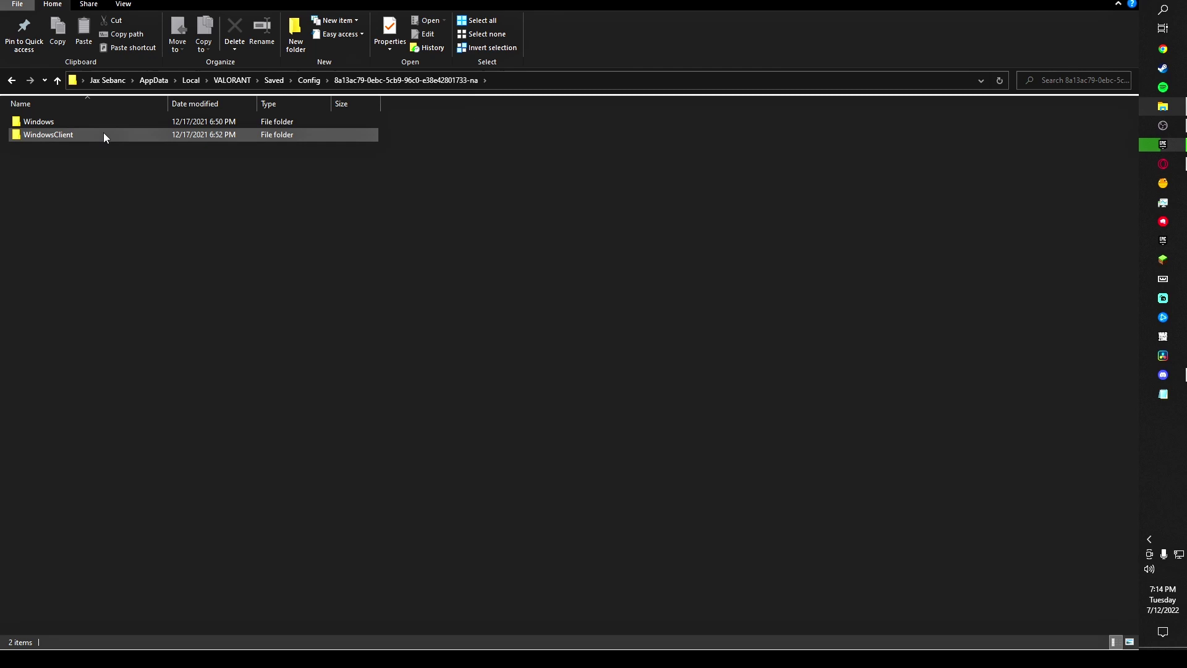
pyautogui.doubleClick(99, 122)
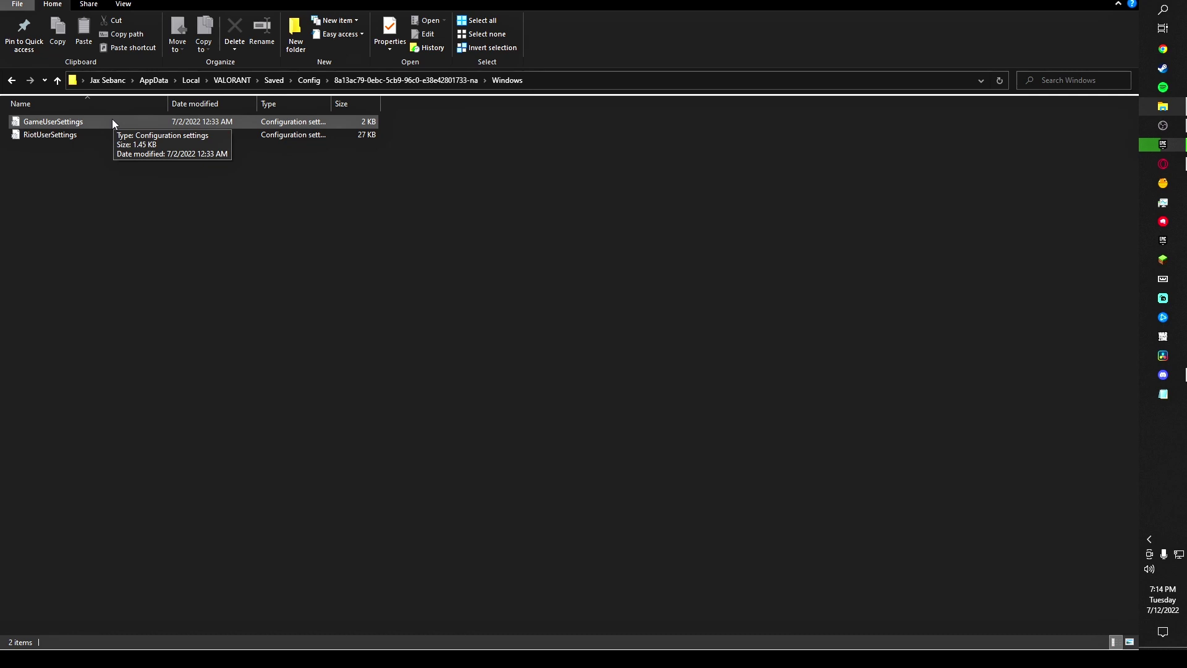
pyautogui.doubleClick(111, 121)
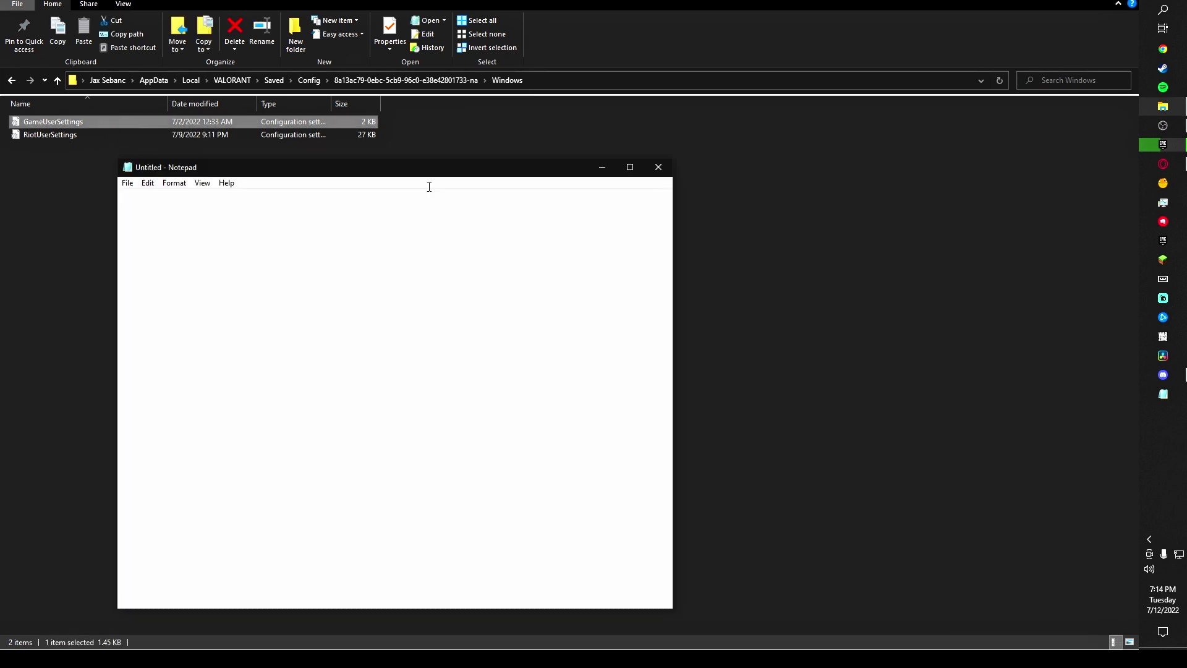
pyautogui.moveTo(390, 171); pyautogui.dragTo(557, 152)
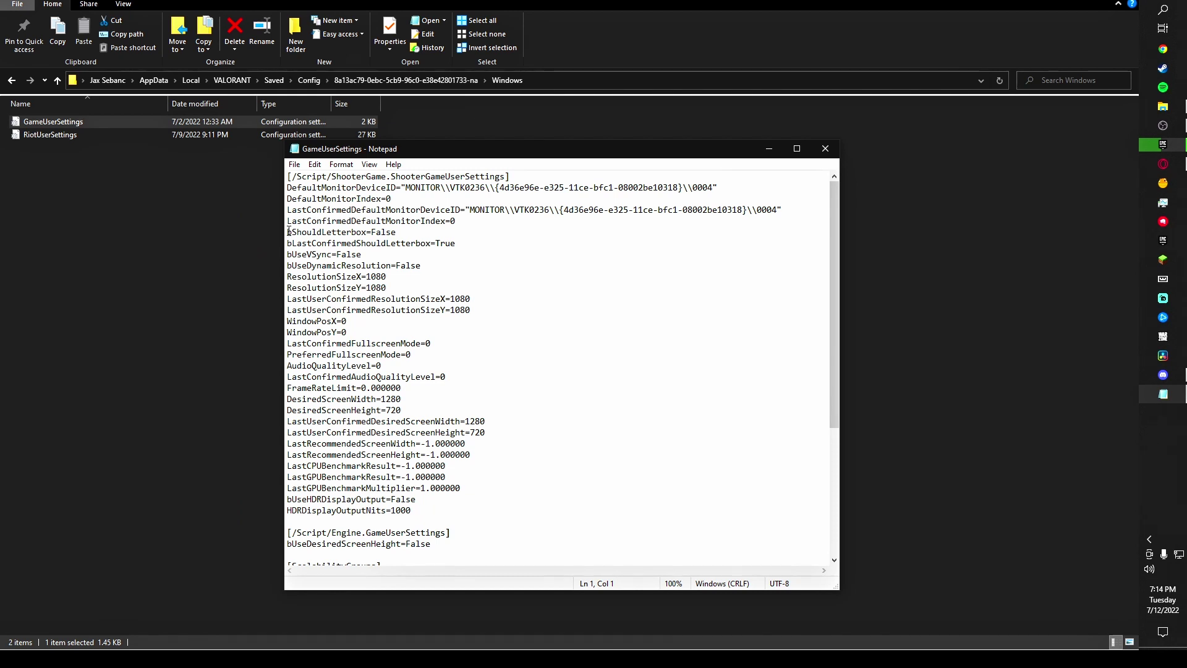
# Check the bShouldLetterbox value in GameUserSettings, and close the file.
pyautogui.moveTo(288, 231); pyautogui.dragTo(397, 232)
pyautogui.click(372, 232)
pyautogui.moveTo(286, 231)
pyautogui.mouseDown()
pyautogui.moveTo(397, 233)
pyautogui.moveTo(292, 232)
pyautogui.mouseUp()
pyautogui.click(396, 232)
pyautogui.click(314, 232)
pyautogui.moveTo(372, 232); pyautogui.dragTo(397, 232)
pyautogui.click(327, 232)
pyautogui.click(826, 149)
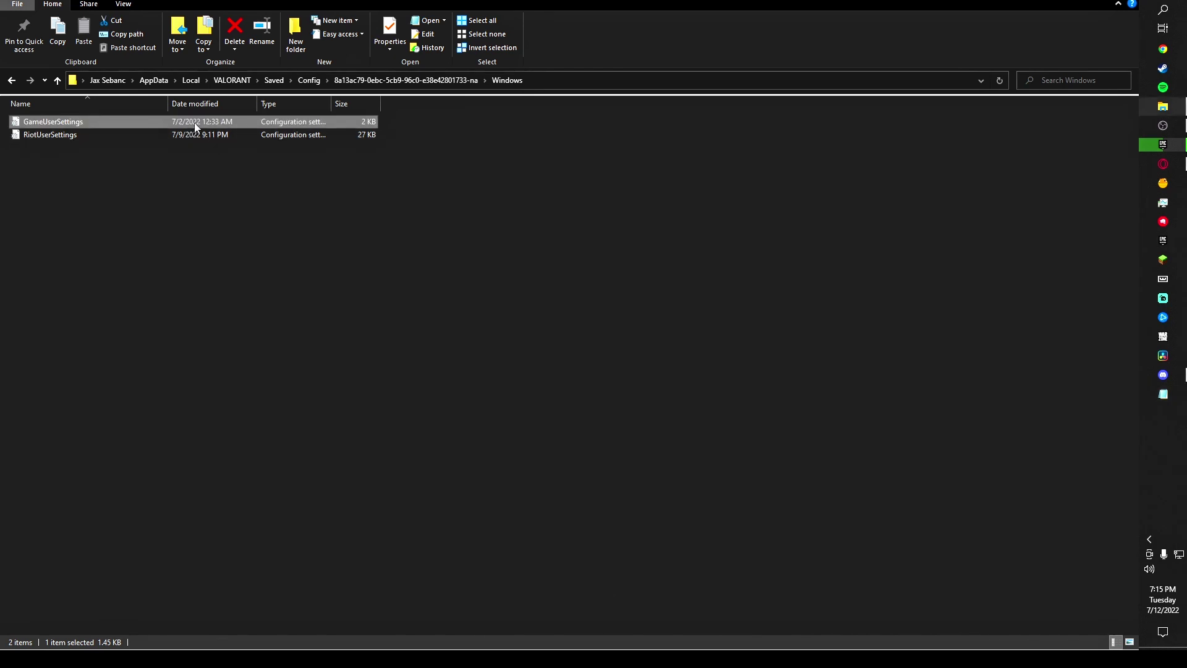
# Check the Read-only attribute in the properties of the GameUserSettings file.
pyautogui.rightClick(196, 122)
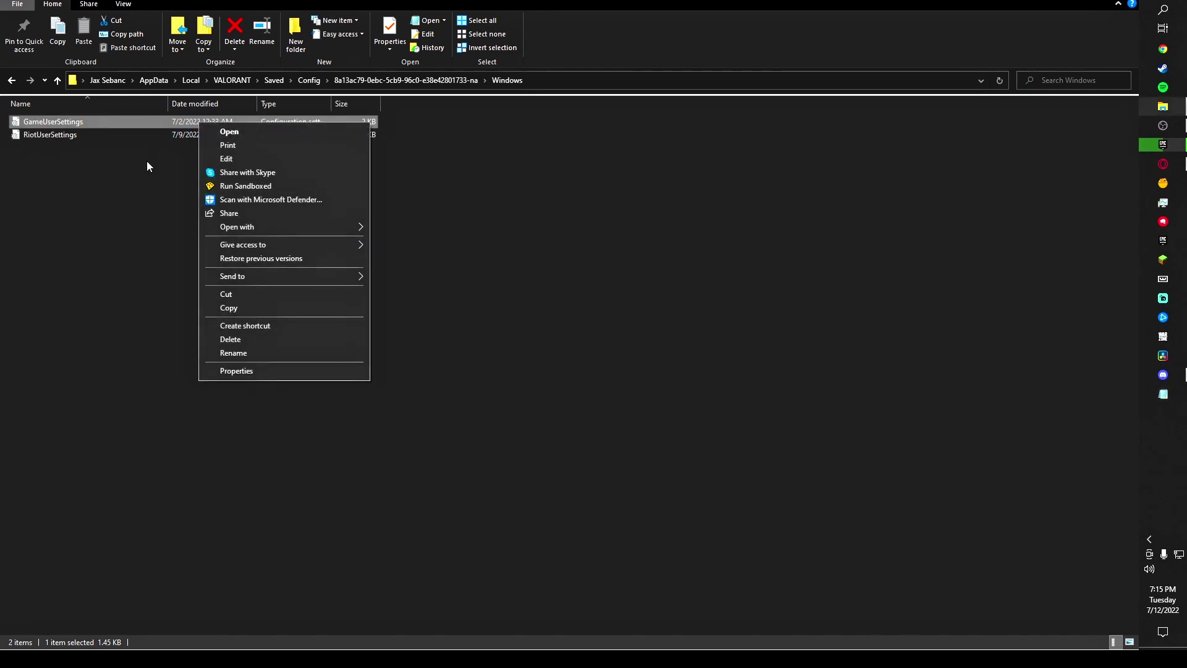
pyautogui.click(251, 374)
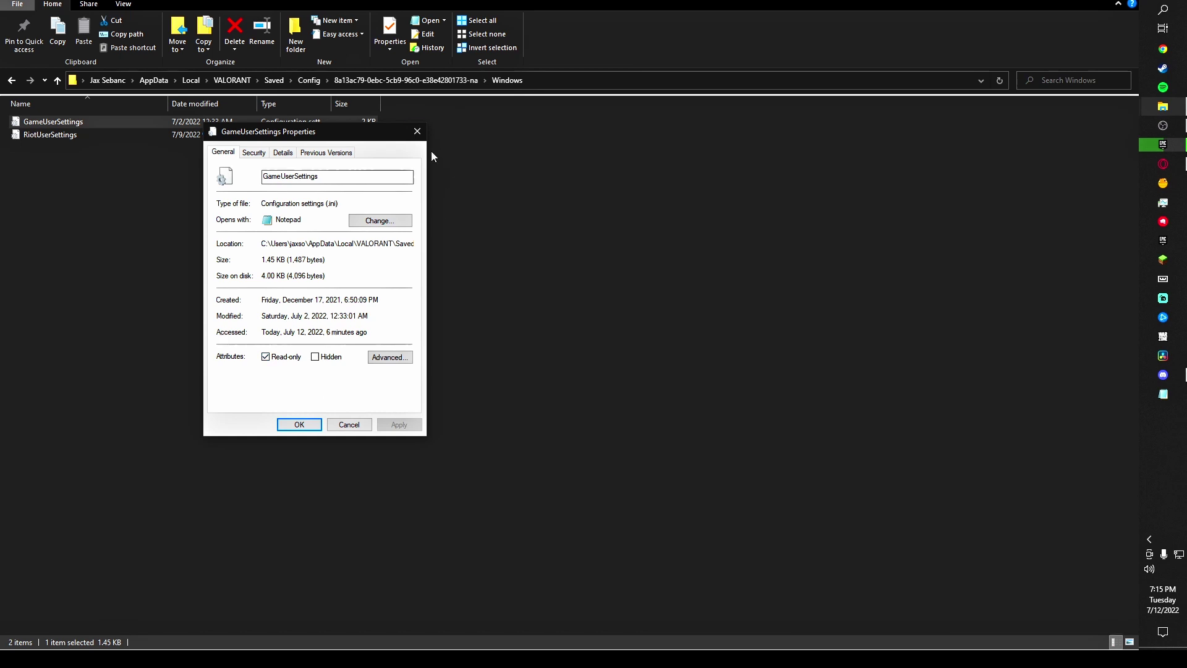
pyautogui.click(418, 131)
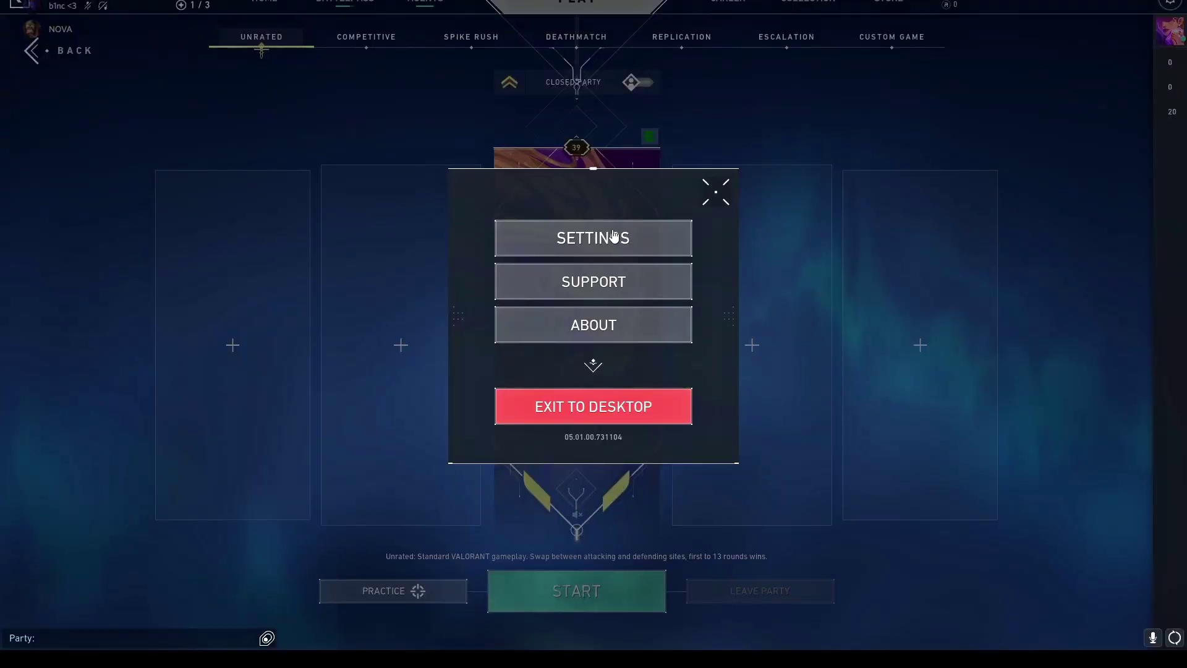
# In VALORANT's general video settings, set the display mode to Windowed and the resolution to 1,920 x 1,080 16:9 (120Hz).
pyautogui.click(578, 236)
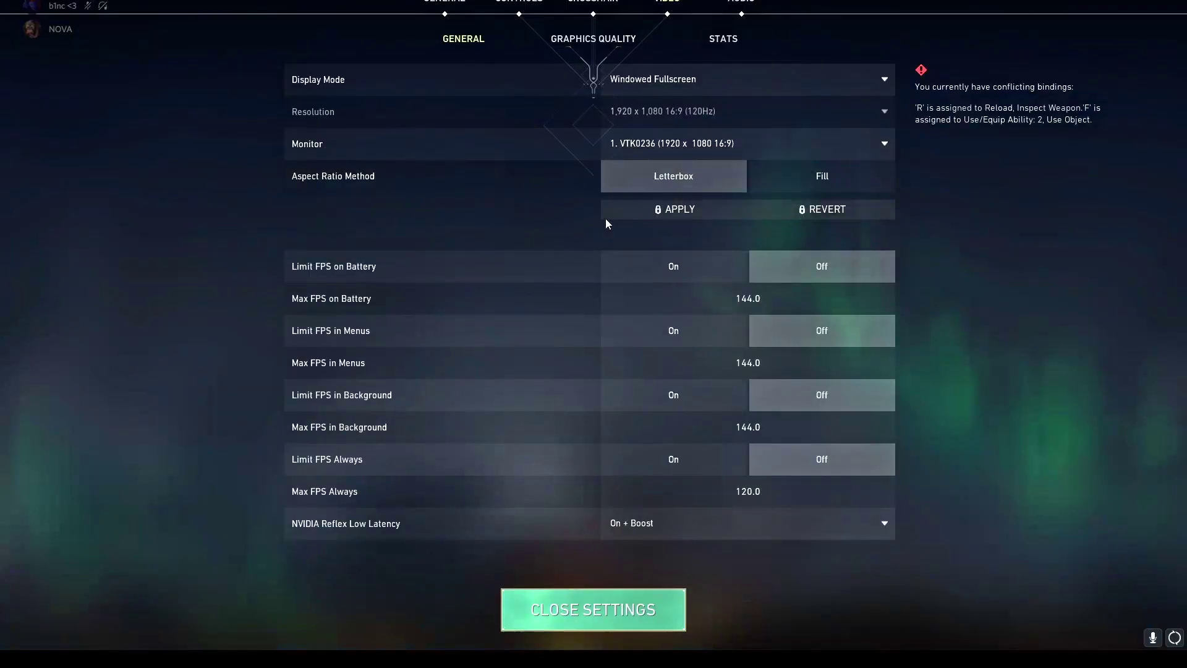
pyautogui.click(631, 79)
pyautogui.click(621, 123)
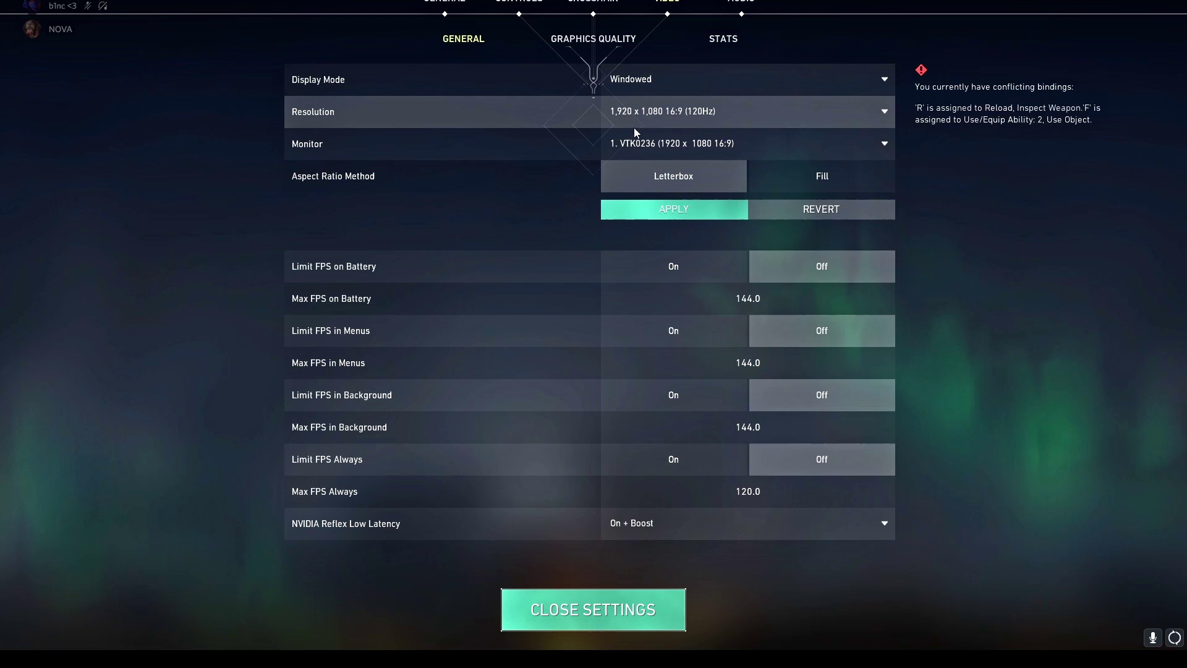
pyautogui.click(634, 125)
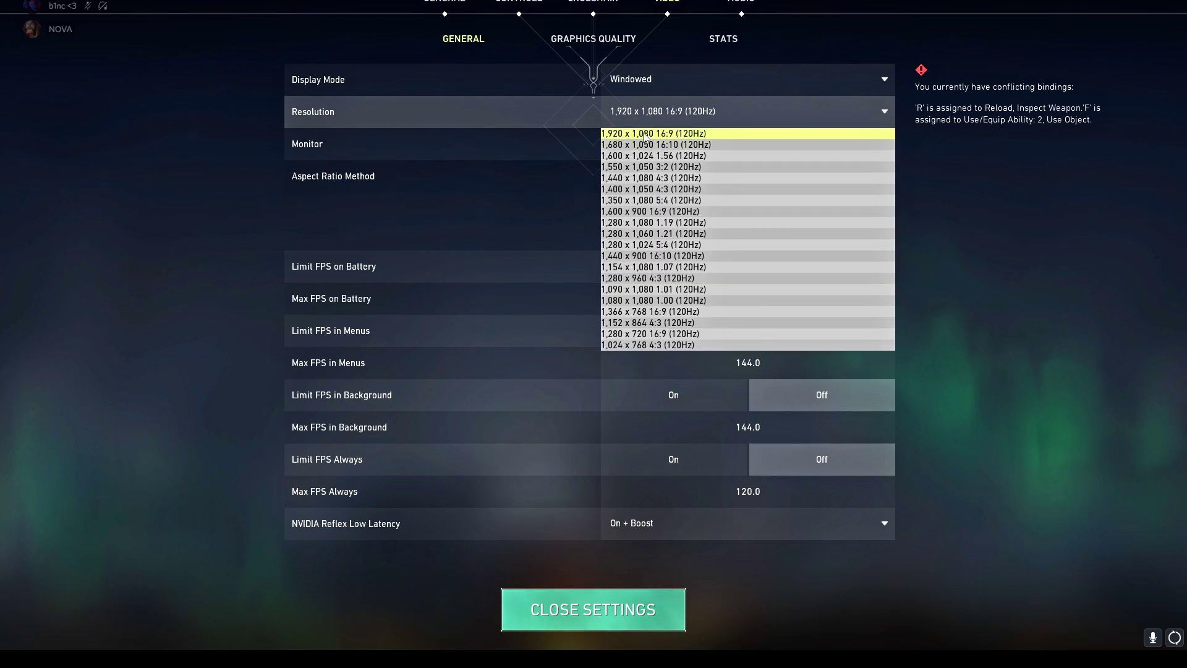
pyautogui.click(643, 135)
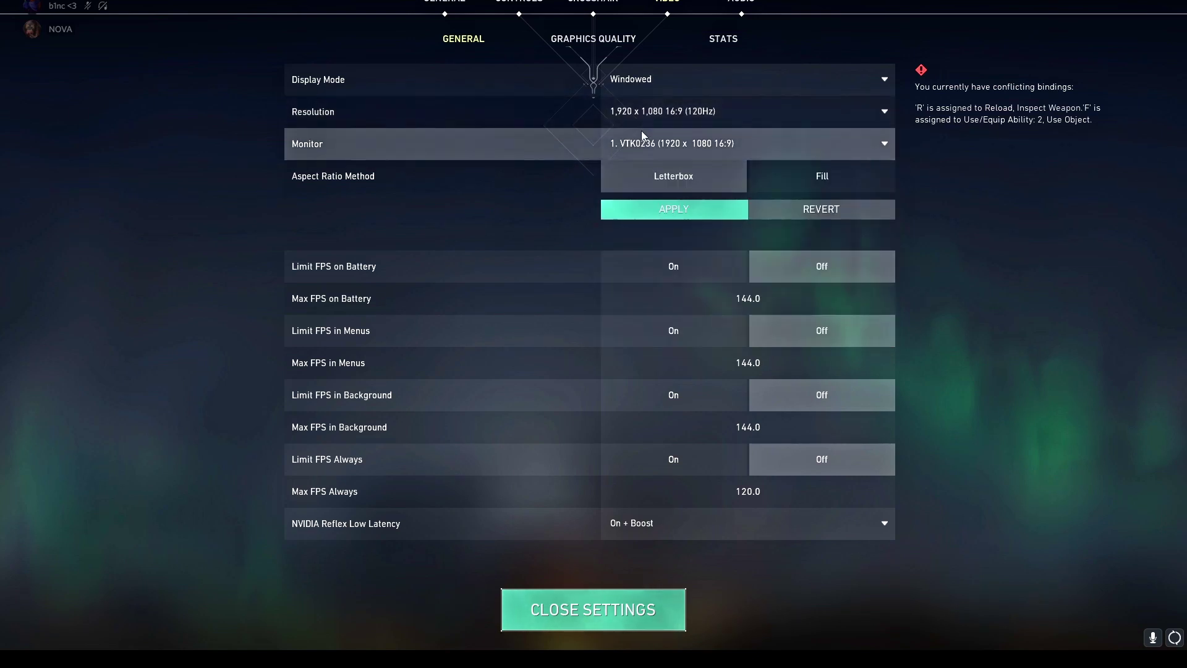
# Set the aspect ratio method to Fill, then apply and keep the new display settings.
pyautogui.click(773, 178)
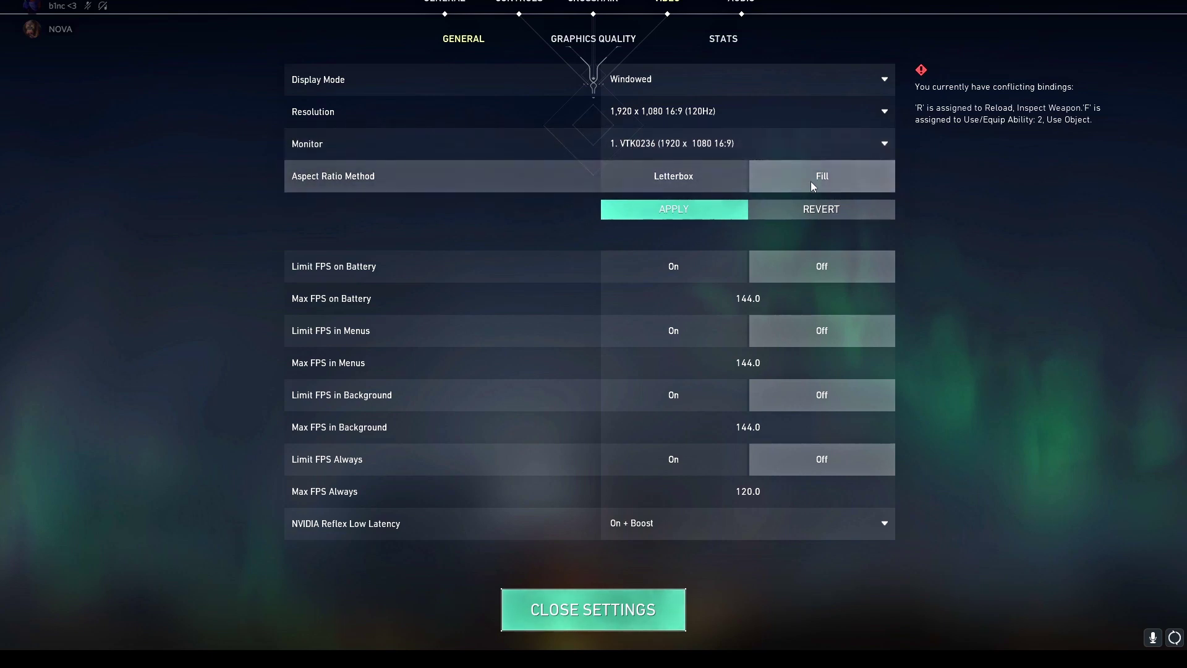
pyautogui.click(742, 207)
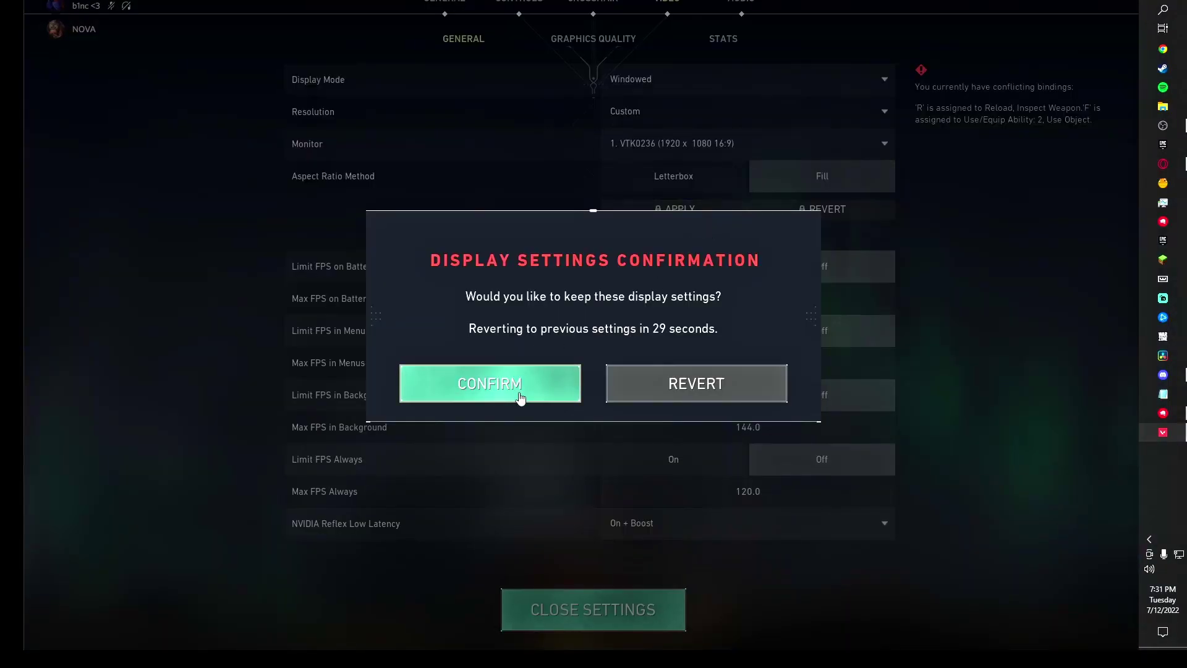
pyautogui.click(524, 376)
# Find winexp.exe with the Windows search and launch WinExplorer.
pyautogui.click(1163, 12)
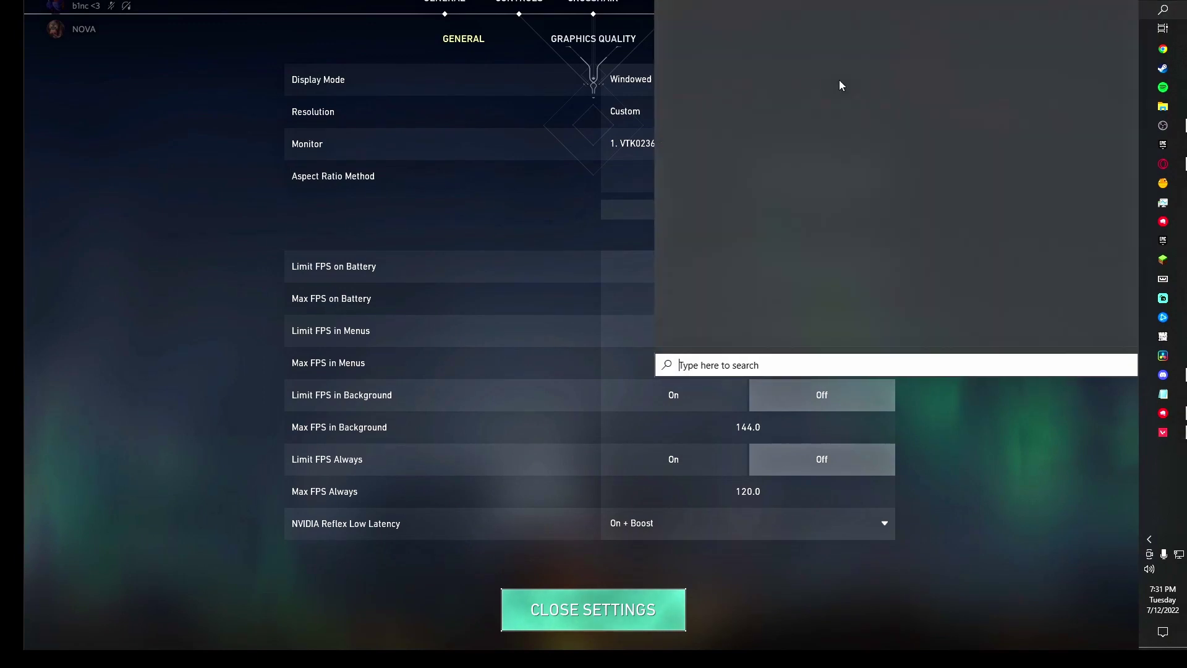
pyautogui.write('n')
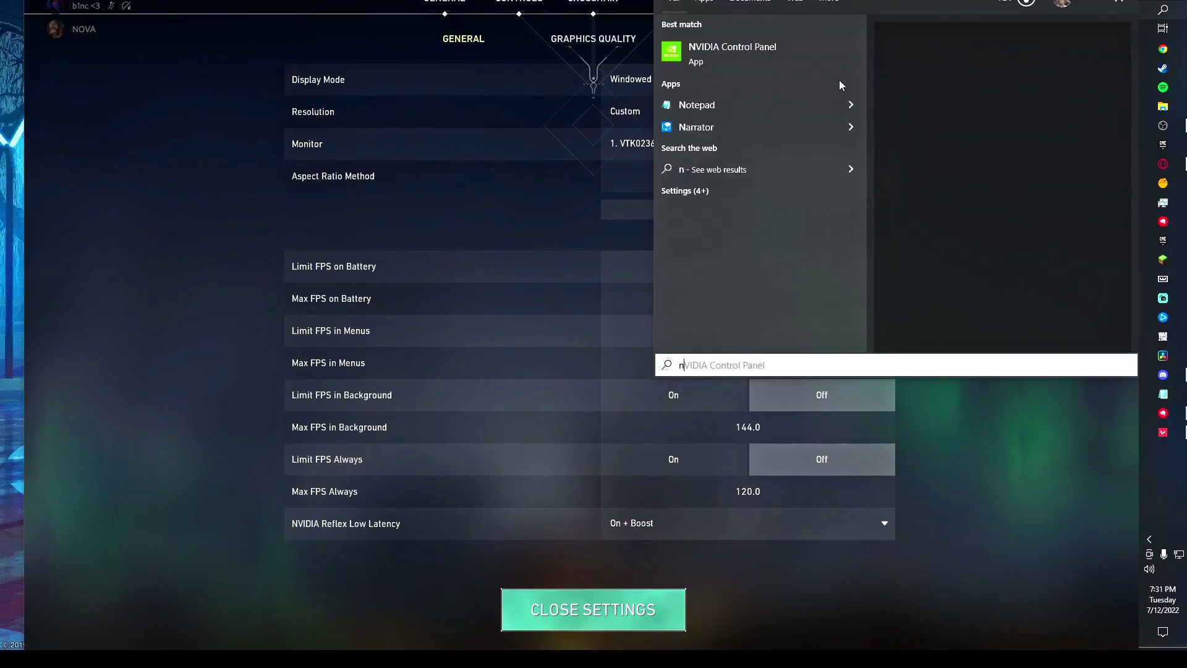
pyautogui.press('BackSpace')
pyautogui.write('win')
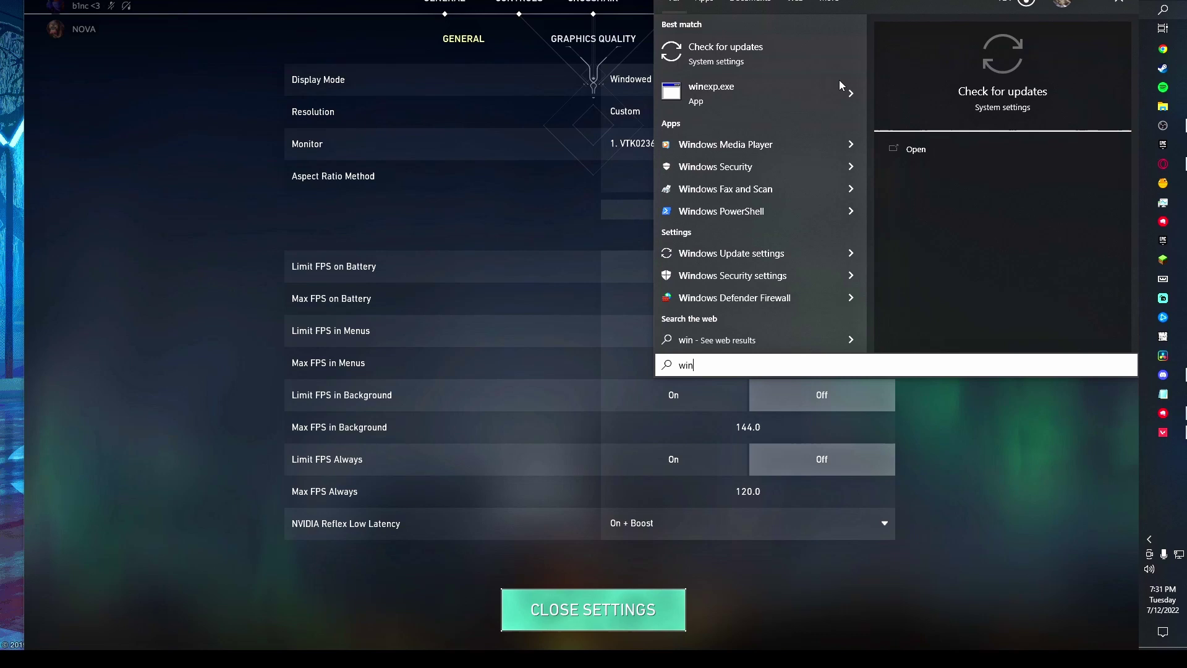
pyautogui.click(747, 102)
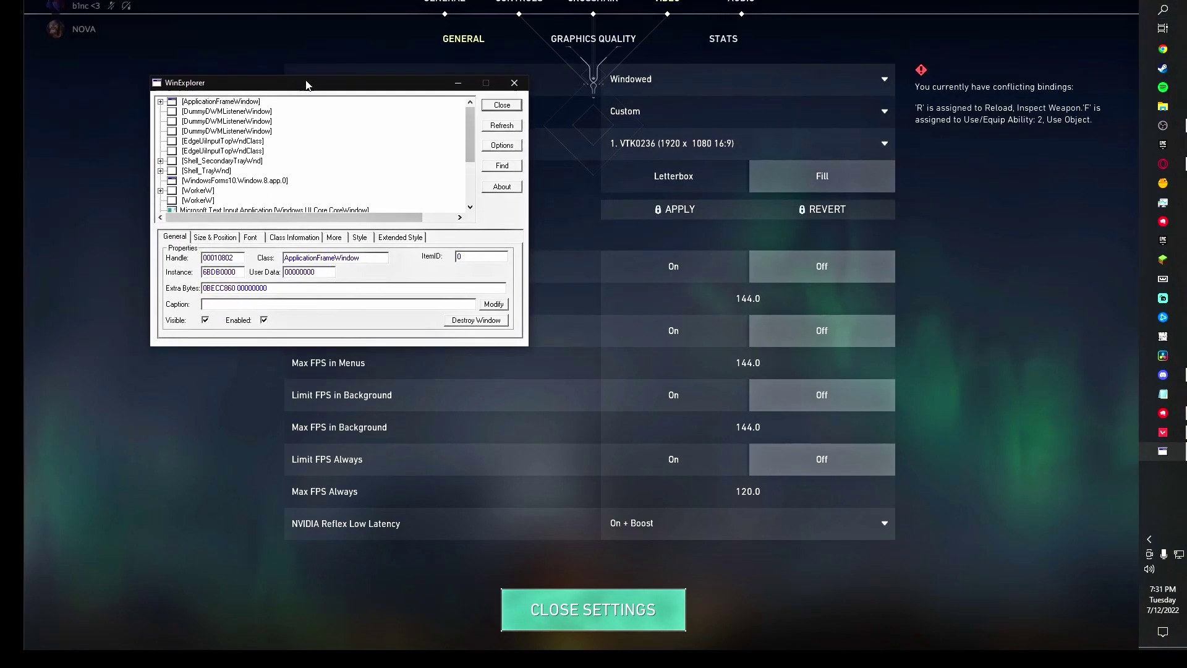
# Remove the WS_BORDER style from the VALORANT window and set its window state to Maximized.
pyautogui.scroll(-3, 206, 191)
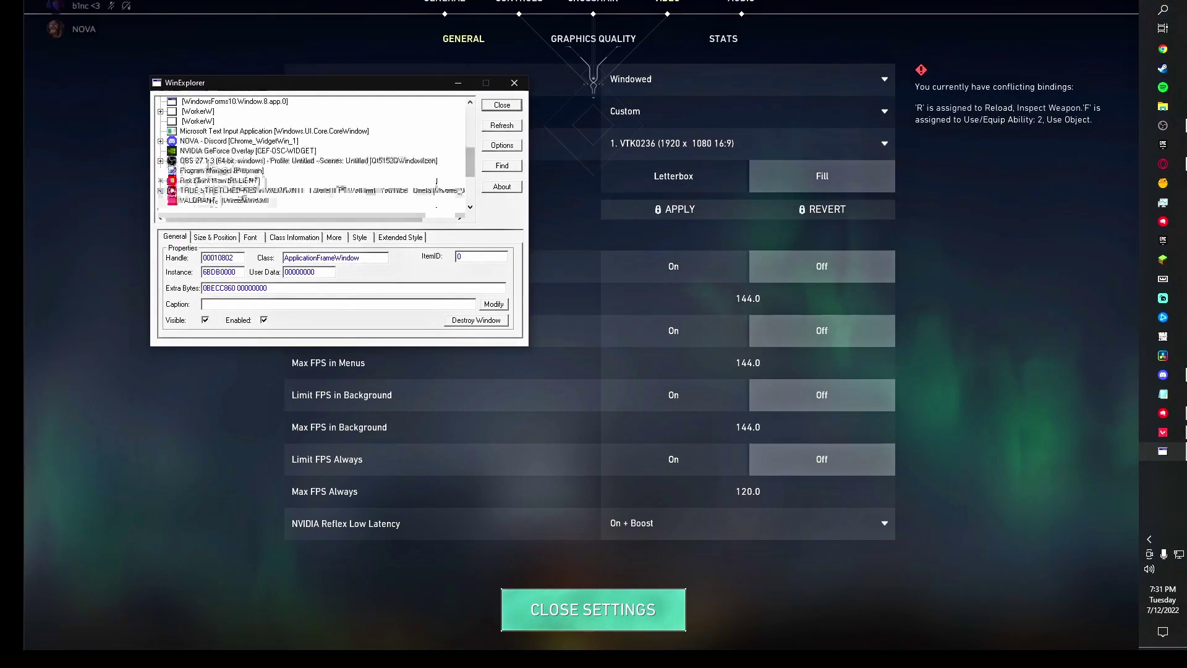
pyautogui.click(206, 201)
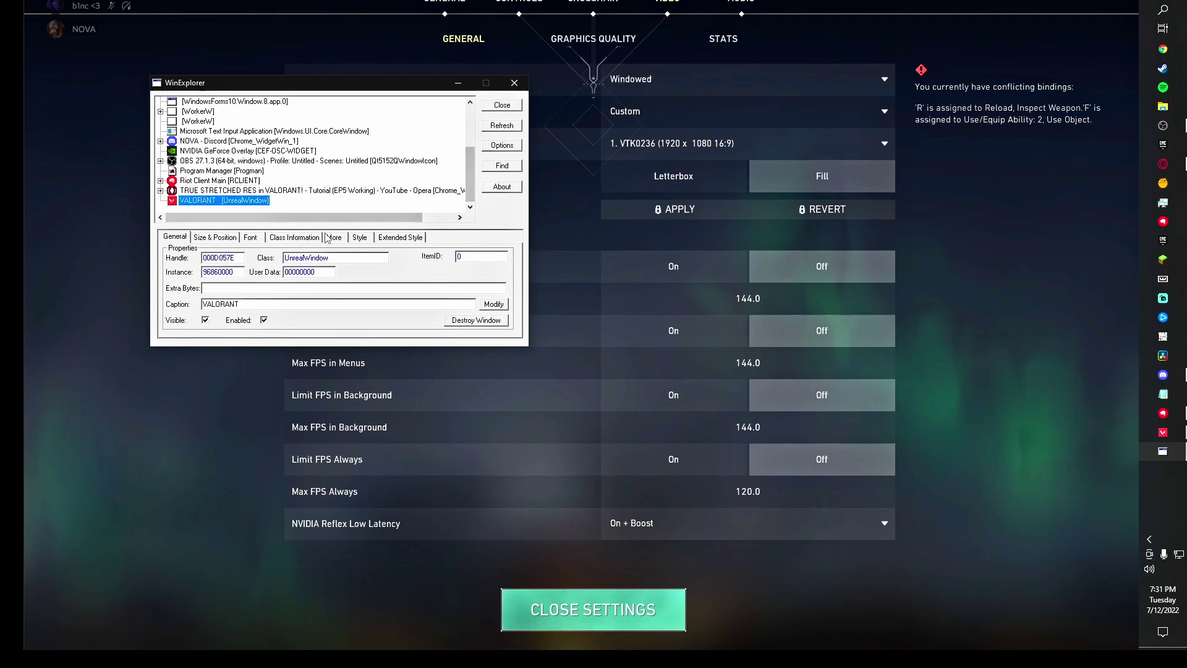
pyautogui.click(360, 238)
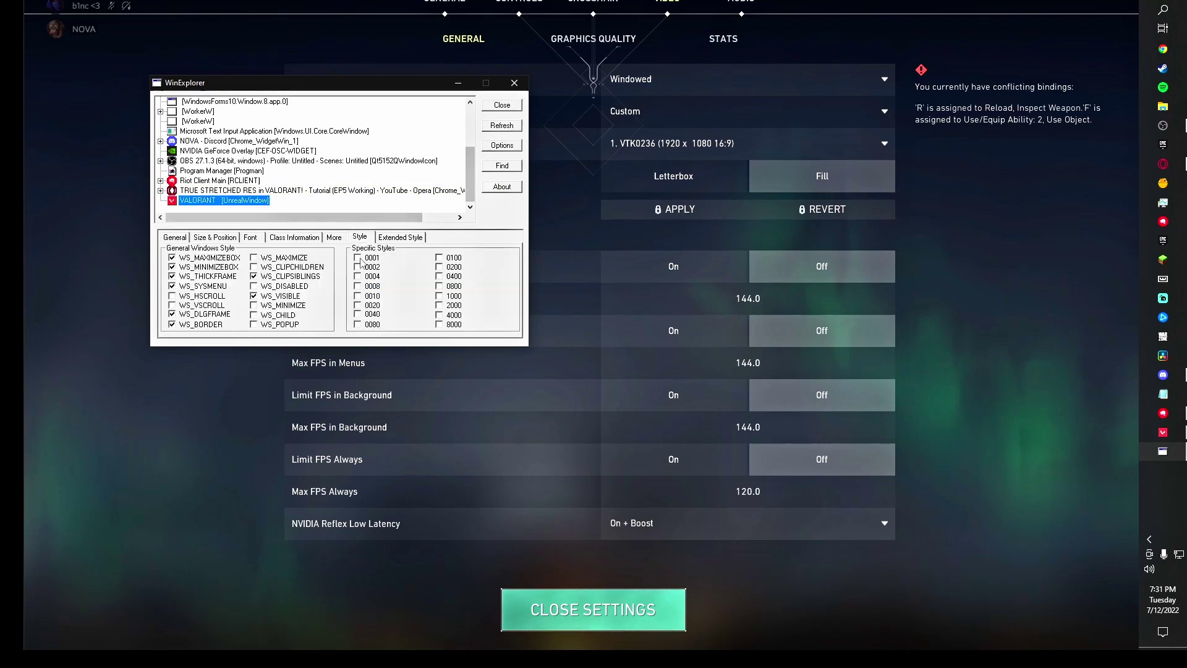
pyautogui.click(173, 324)
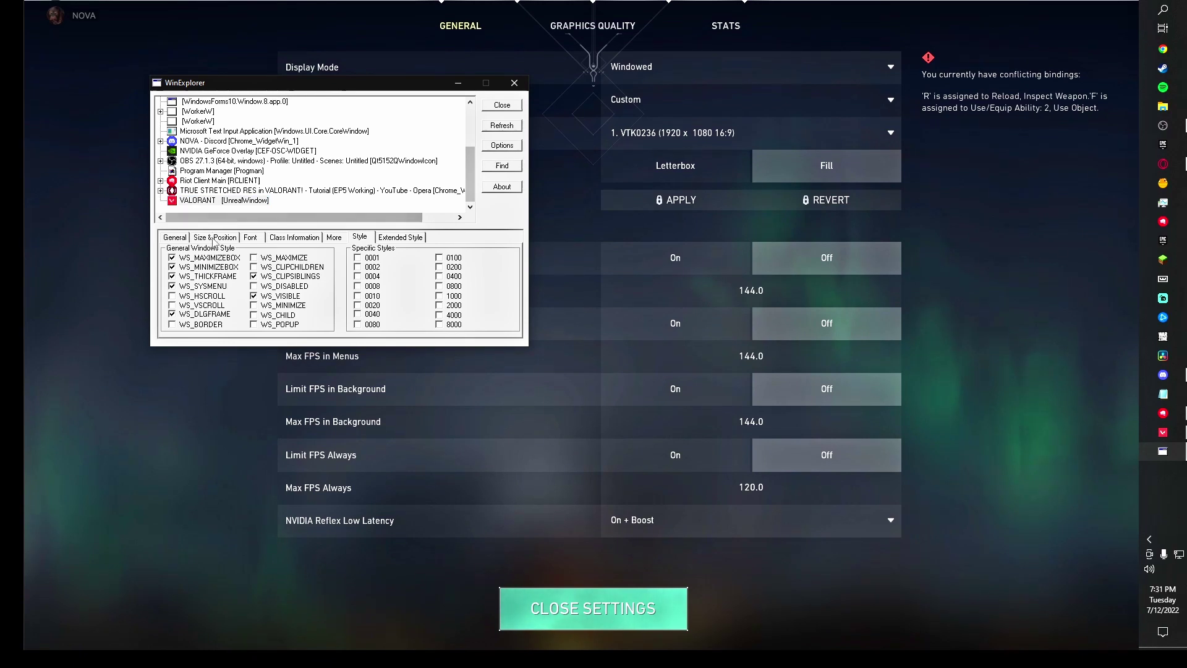
pyautogui.click(214, 237)
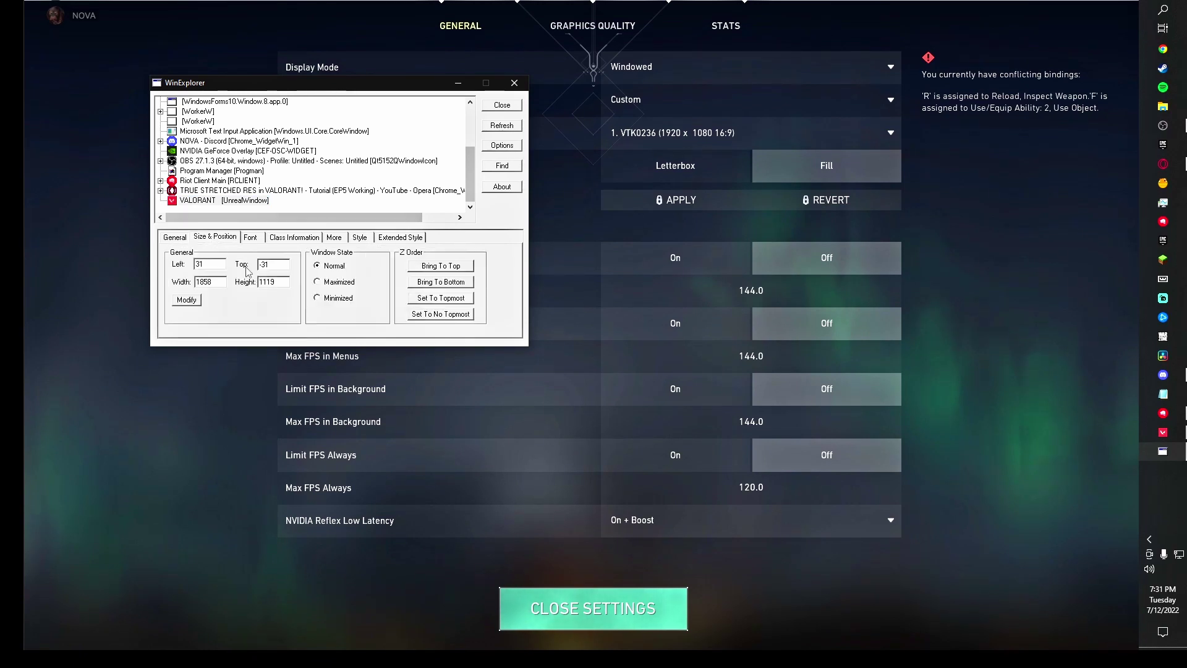
pyautogui.click(317, 283)
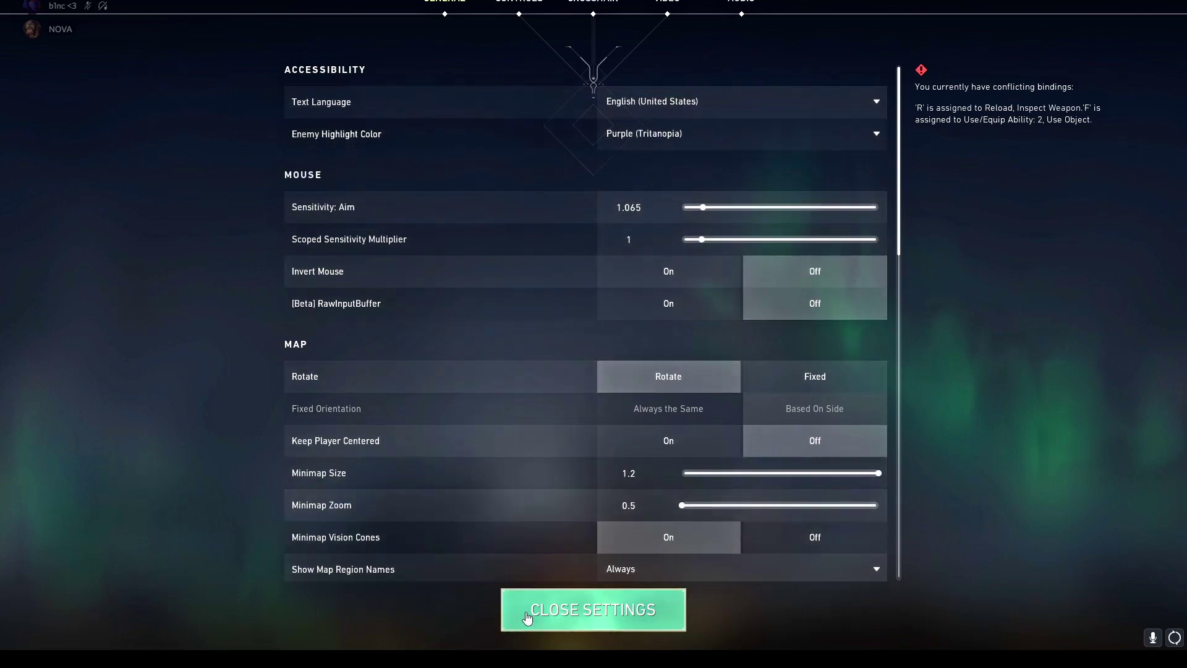
# Close VALORANT's settings and switch to the Change Resolution page of the NVIDIA Control Panel.
pyautogui.click(529, 616)
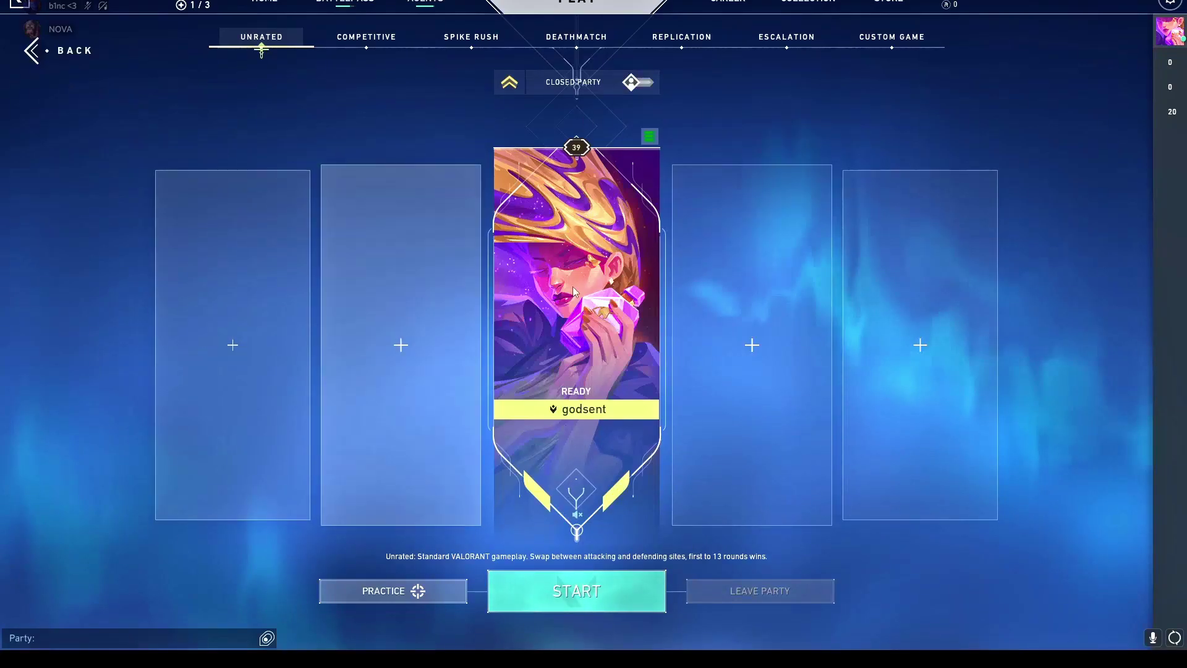
pyautogui.press('super')
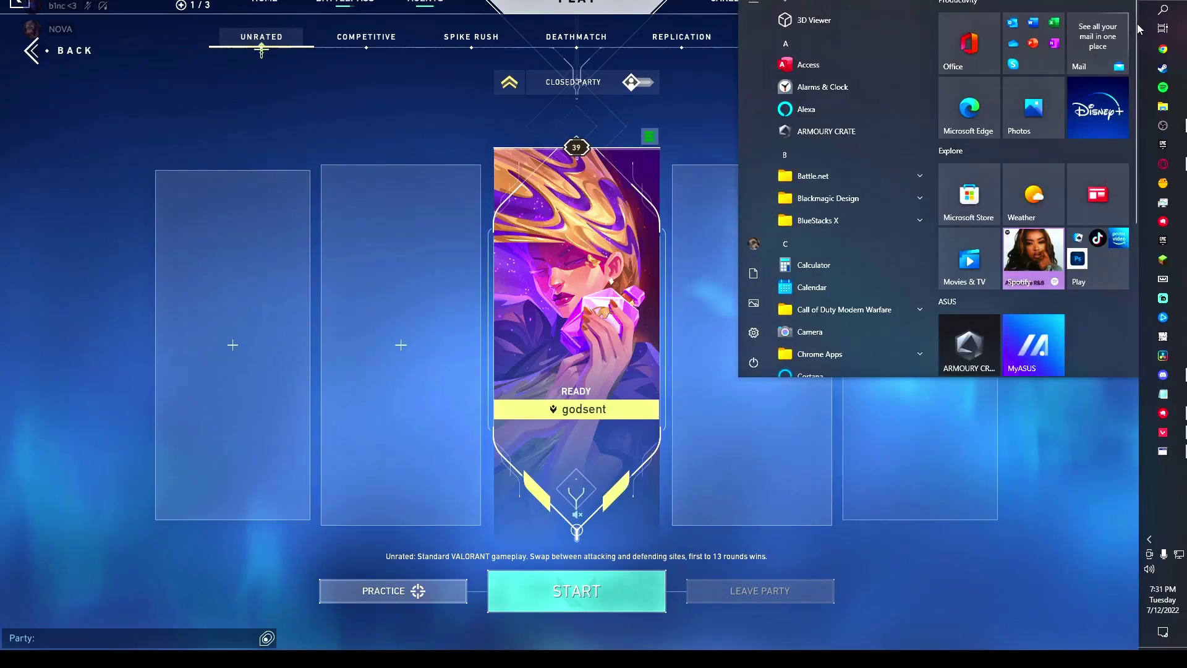
pyautogui.click(1168, 14)
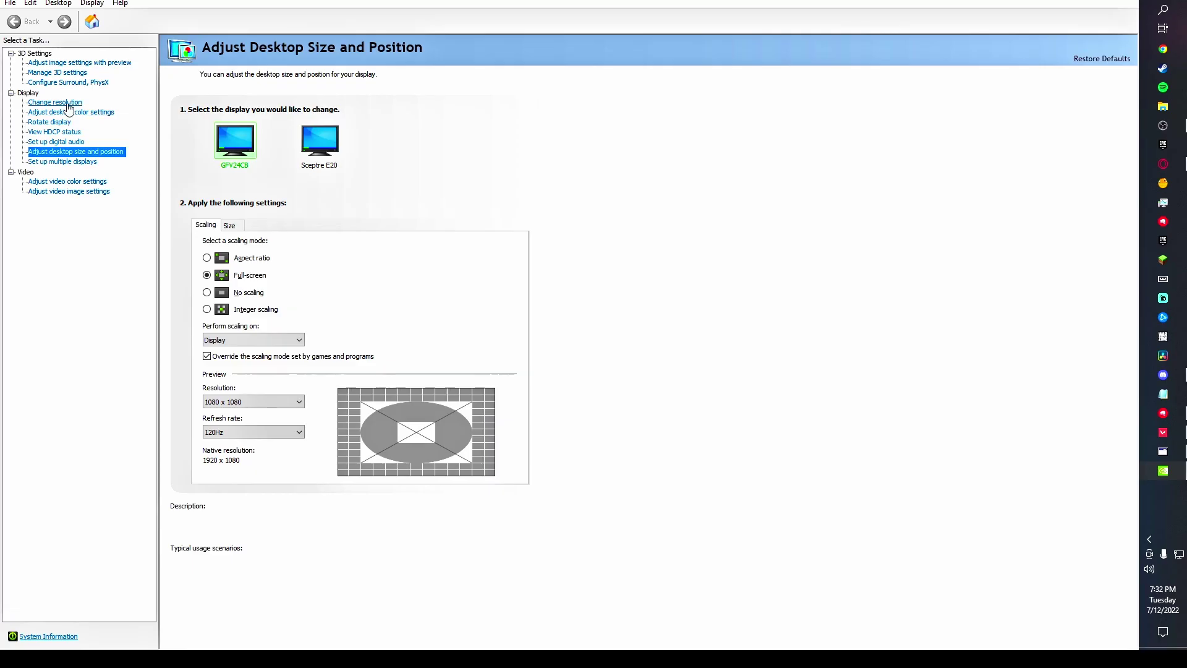
pyautogui.click(68, 105)
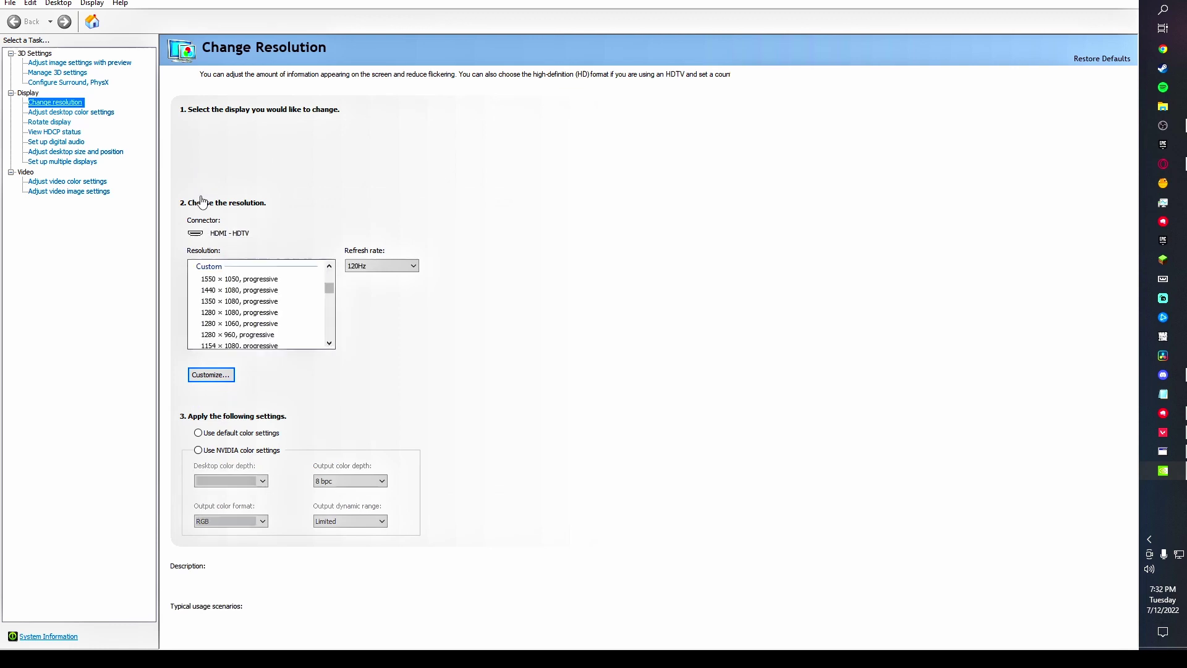
# Apply the custom 1280 × 960 resolution to the GFV24CB display and keep the changed desktop configuration.
pyautogui.scroll(3, 227, 304)
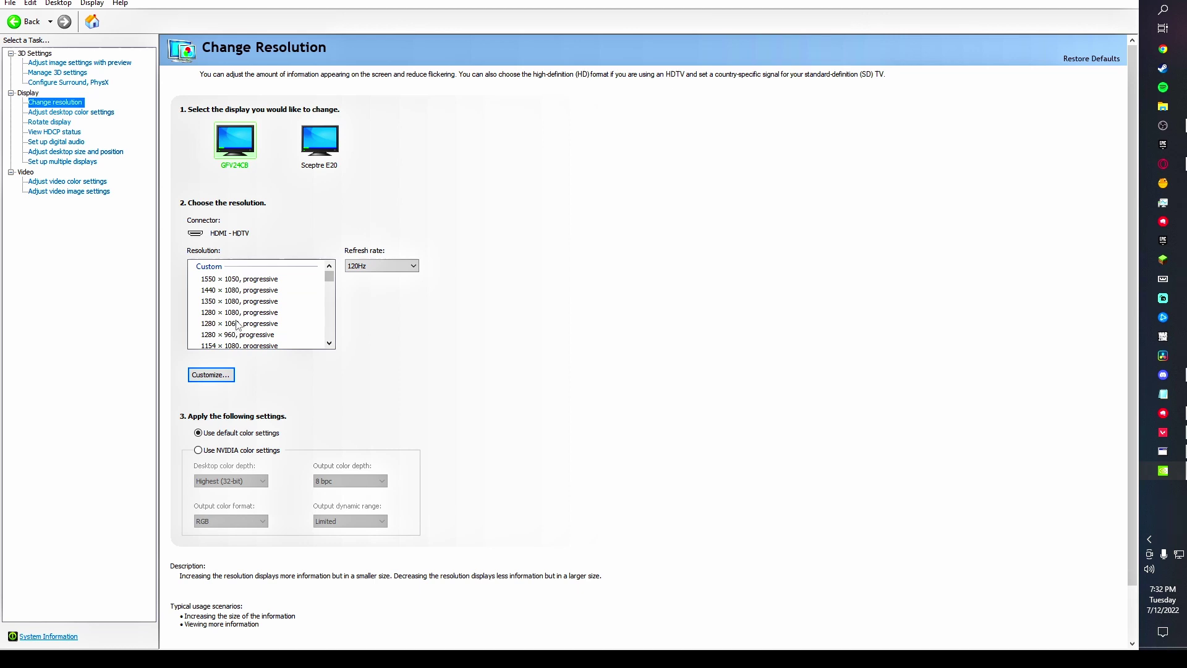
pyautogui.scroll(-2, 238, 325)
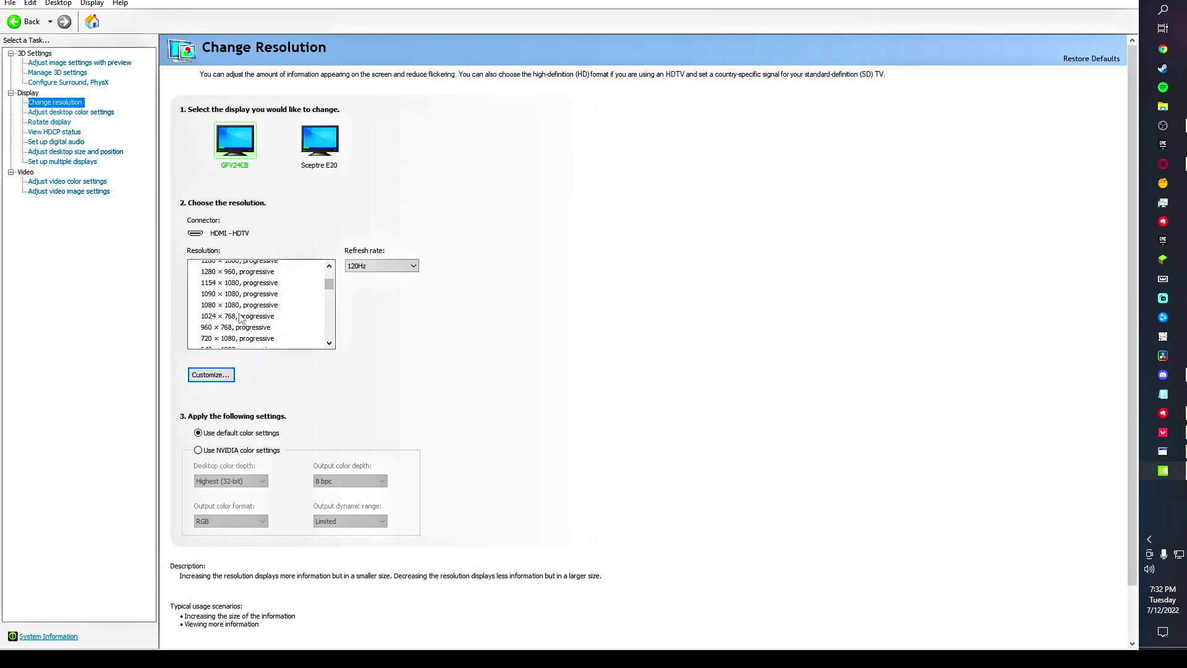
pyautogui.scroll(1, 240, 318)
pyautogui.click(239, 304)
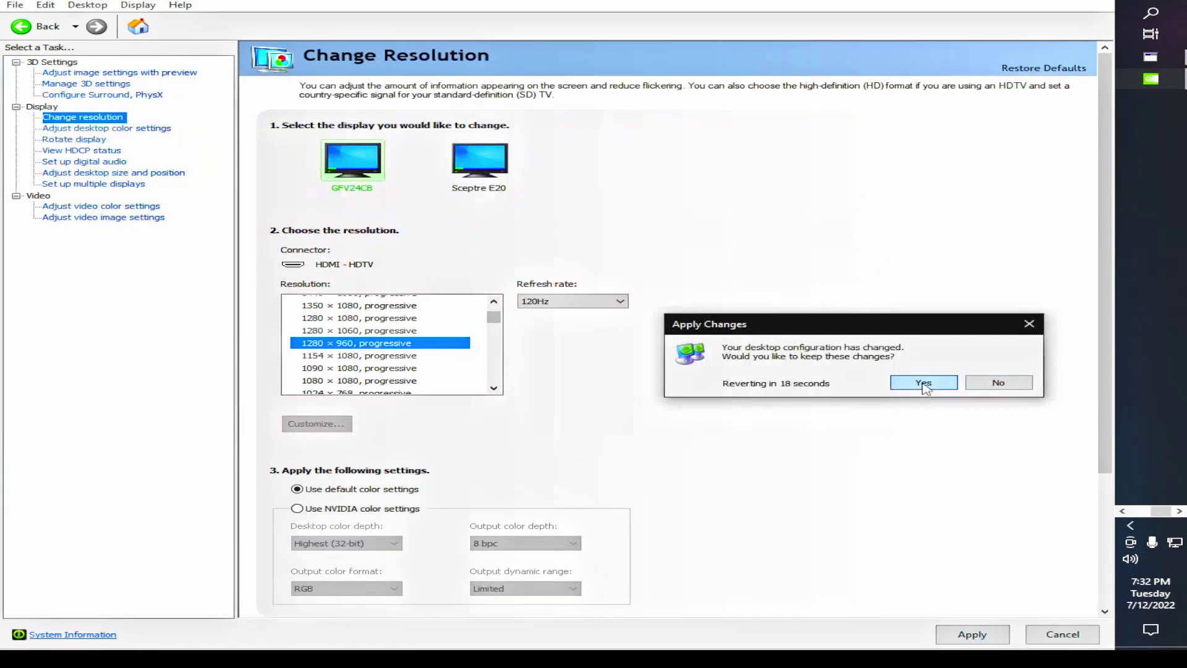
pyautogui.click(924, 383)
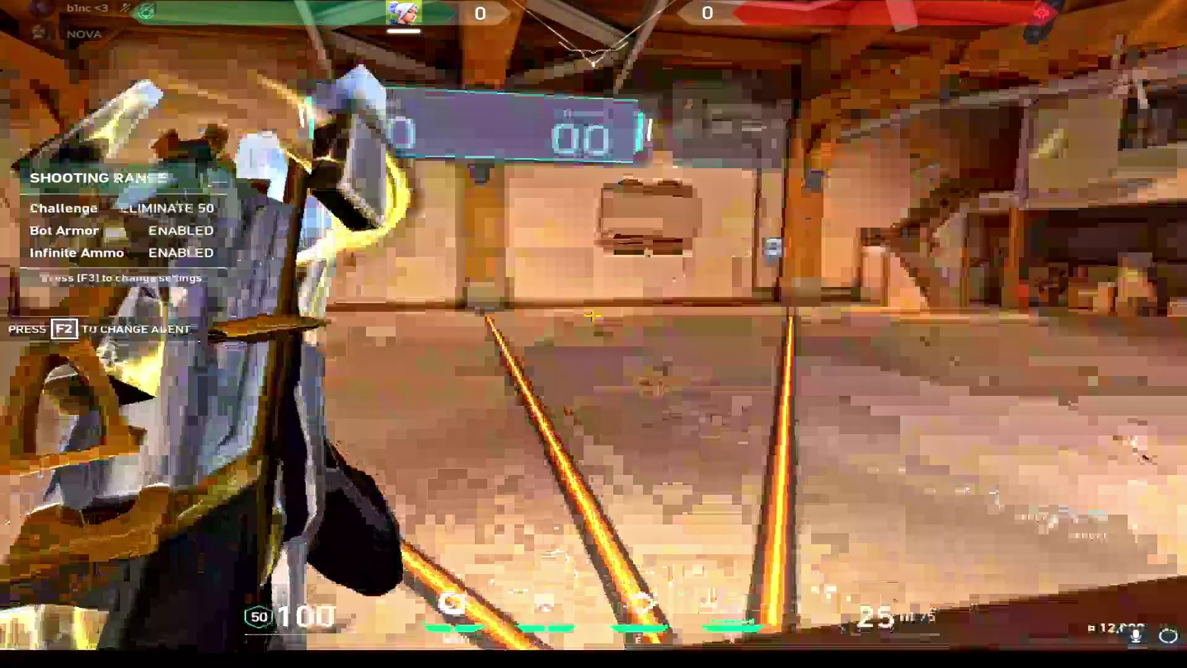
# In VALORANT's shooting range, spawn the practice bots and walk up to them to inspect the stretched character models.
pyautogui.press('w')
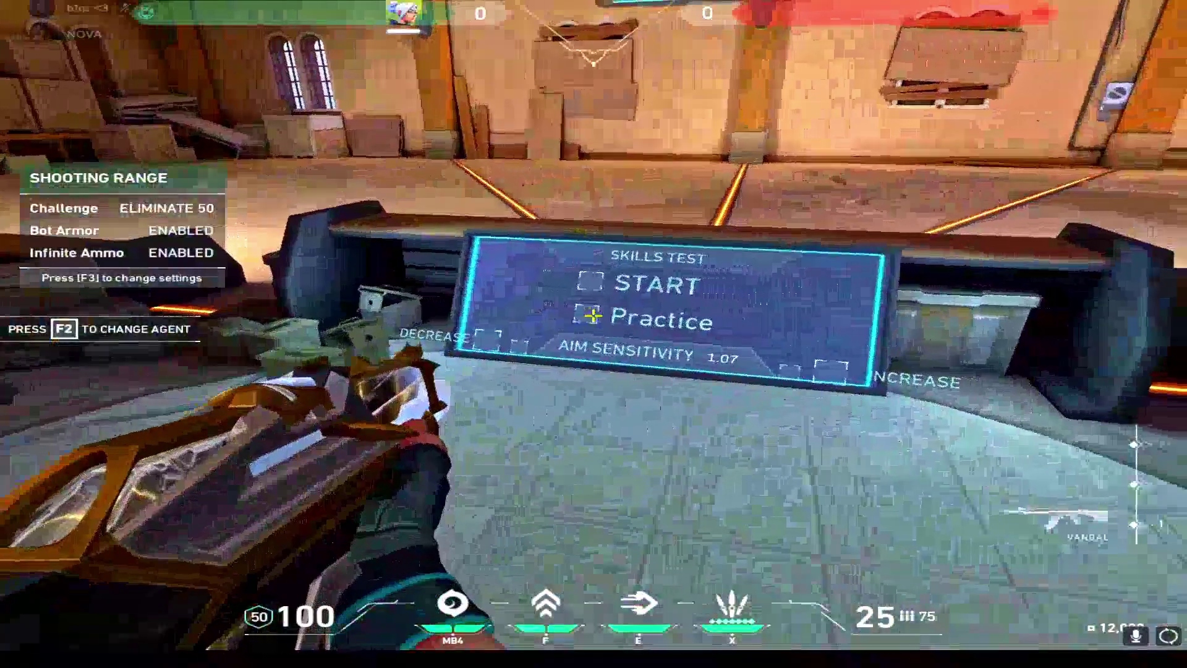
pyautogui.click(592, 316)
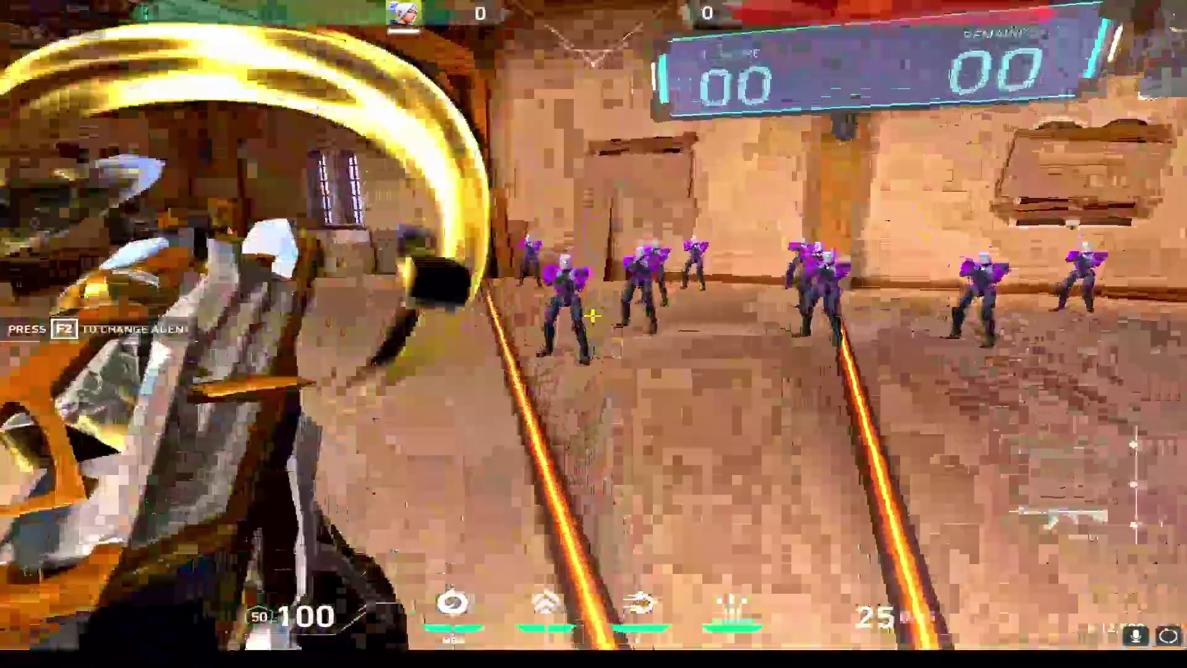
pyautogui.press('w')
pyautogui.press('a')
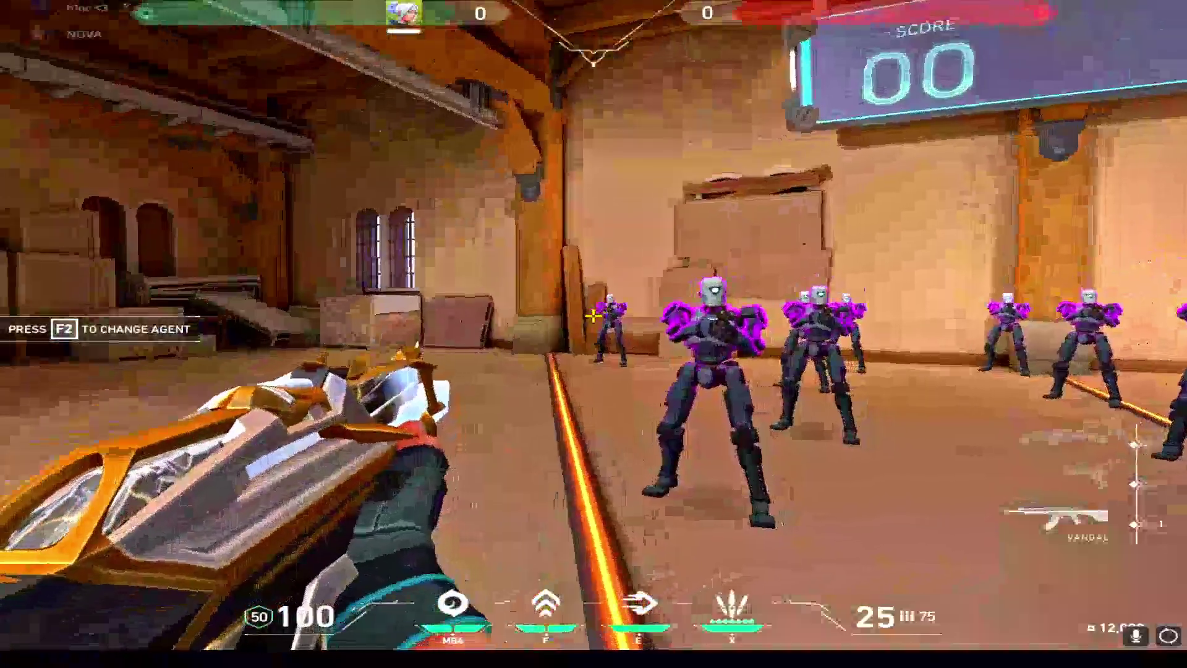
pyautogui.press('w')
pyautogui.press('a')
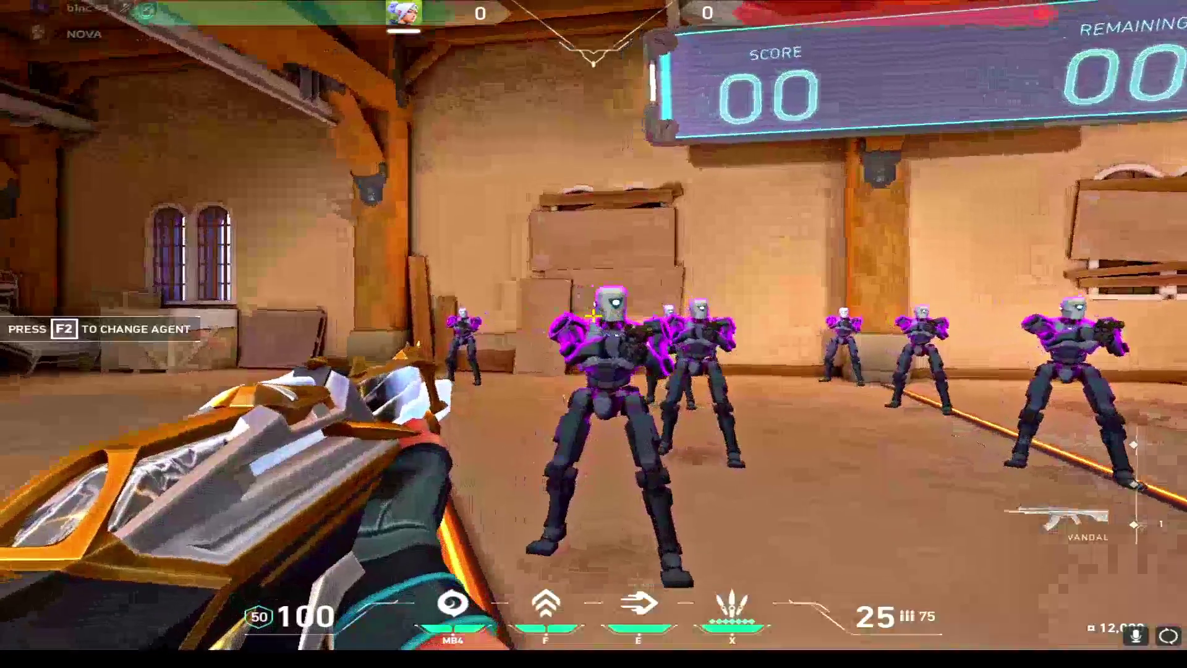
pyautogui.press('w')
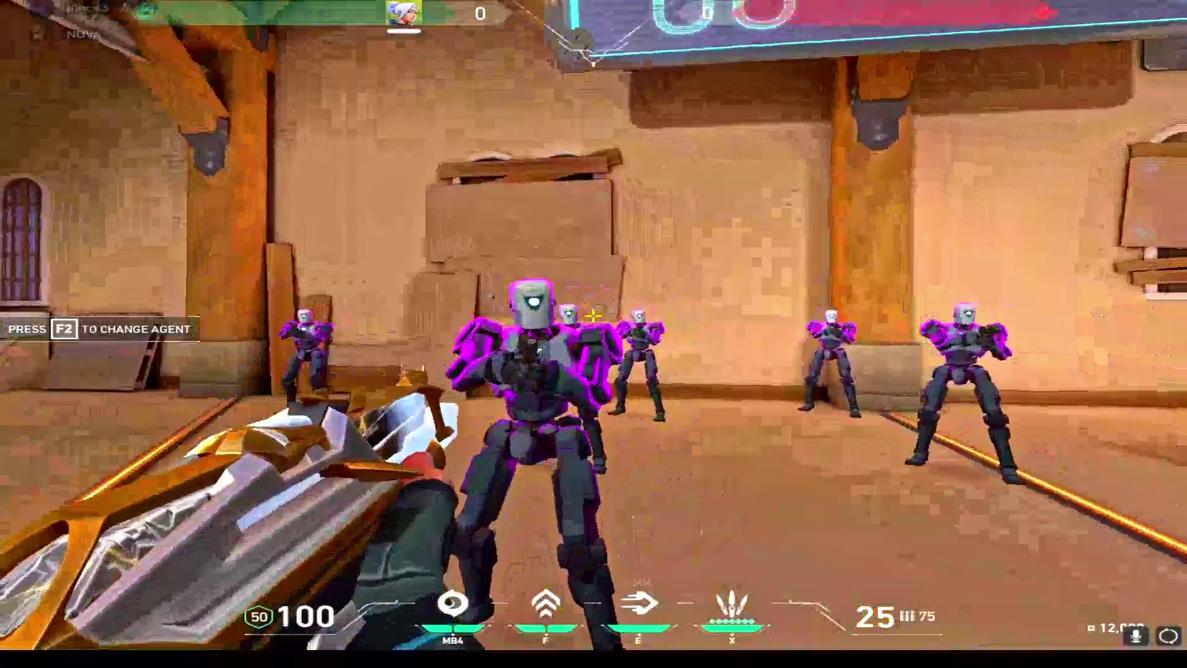
# Equip the melee weapon and swing it while moving around the bots to check the stretched view.
pyautogui.press('3')
pyautogui.press('s')
pyautogui.press('f')
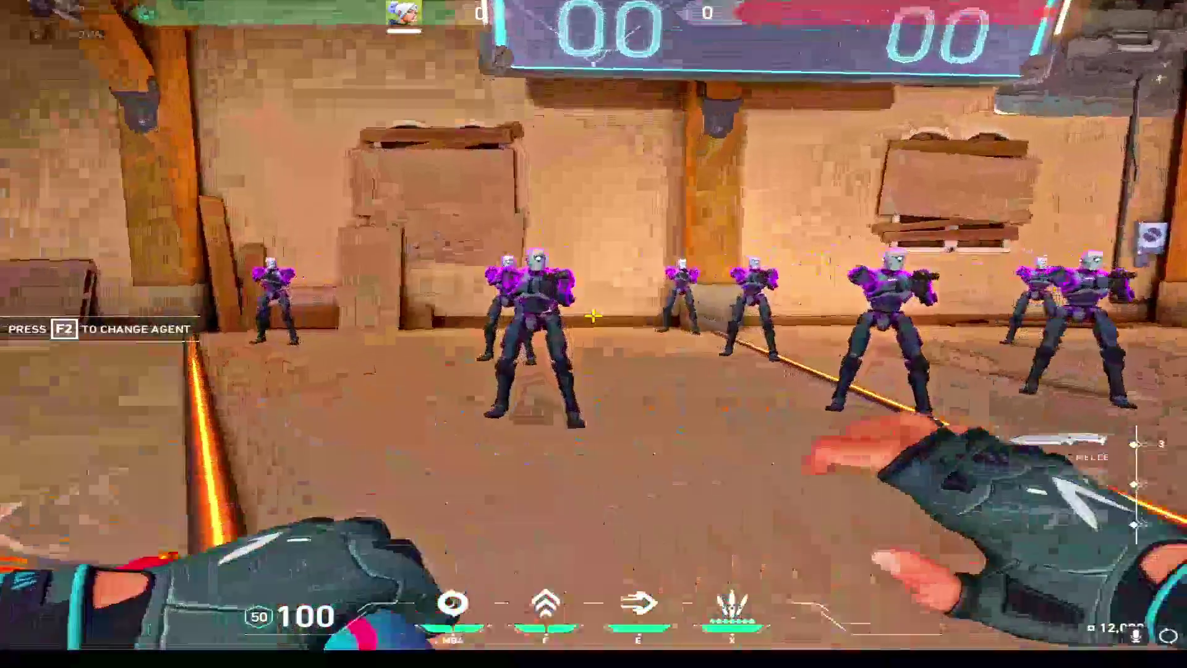
pyautogui.press('s')
pyautogui.press('d')
pyautogui.click(593, 316)
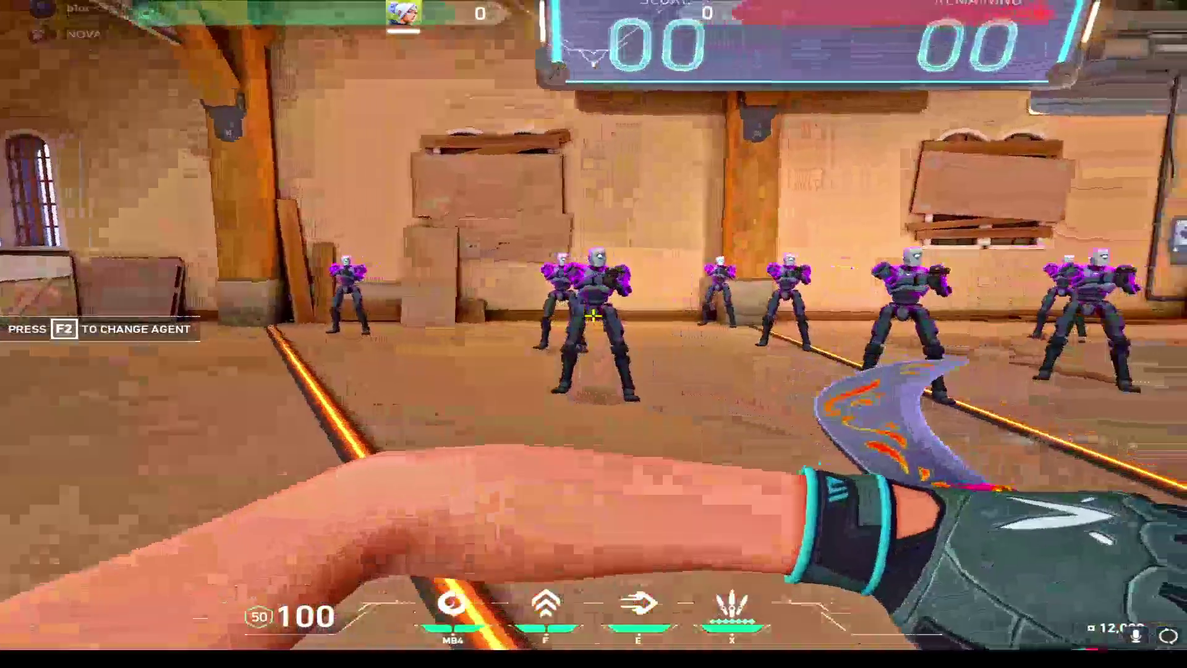
pyautogui.press('w')
pyautogui.press('a')
pyautogui.click(594, 316)
pyautogui.press('s')
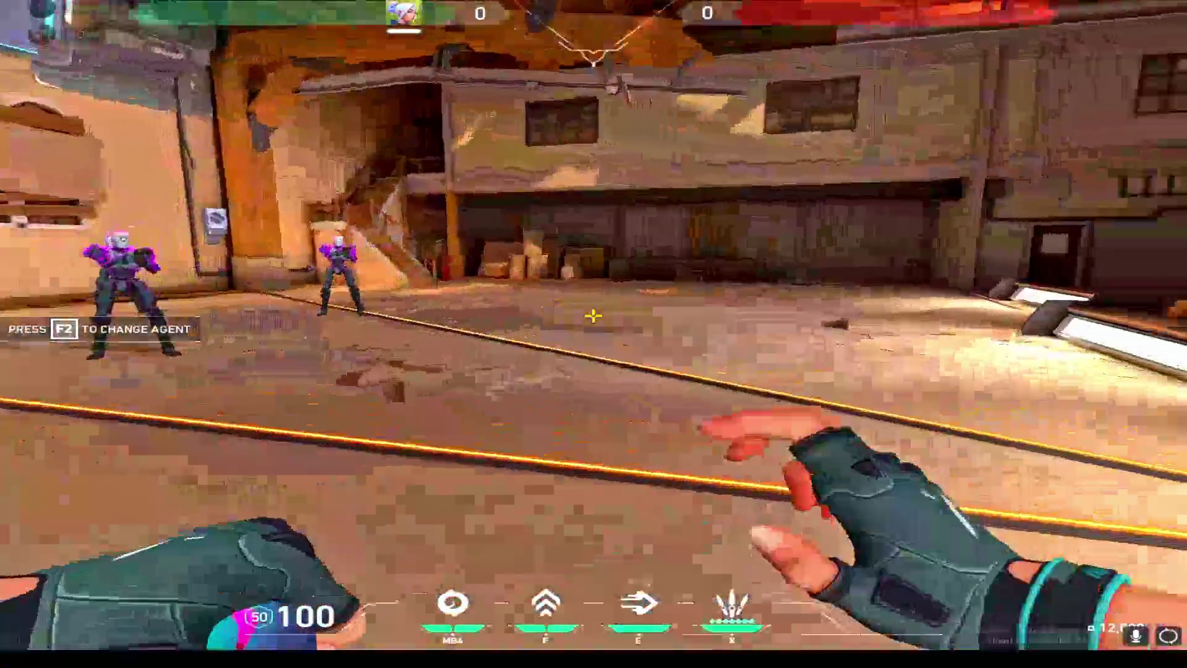
# Run across the shooting range with the melee weapon to examine the stretched surroundings.
pyautogui.press('w')
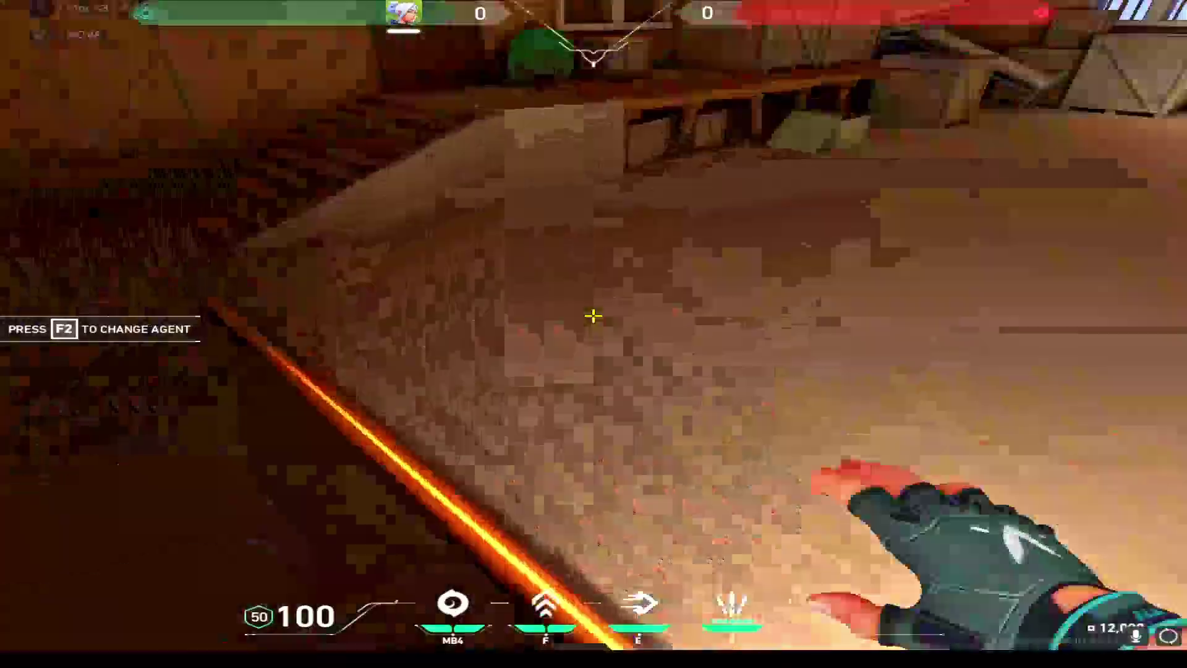
pyautogui.press('w')
pyautogui.click(593, 316)
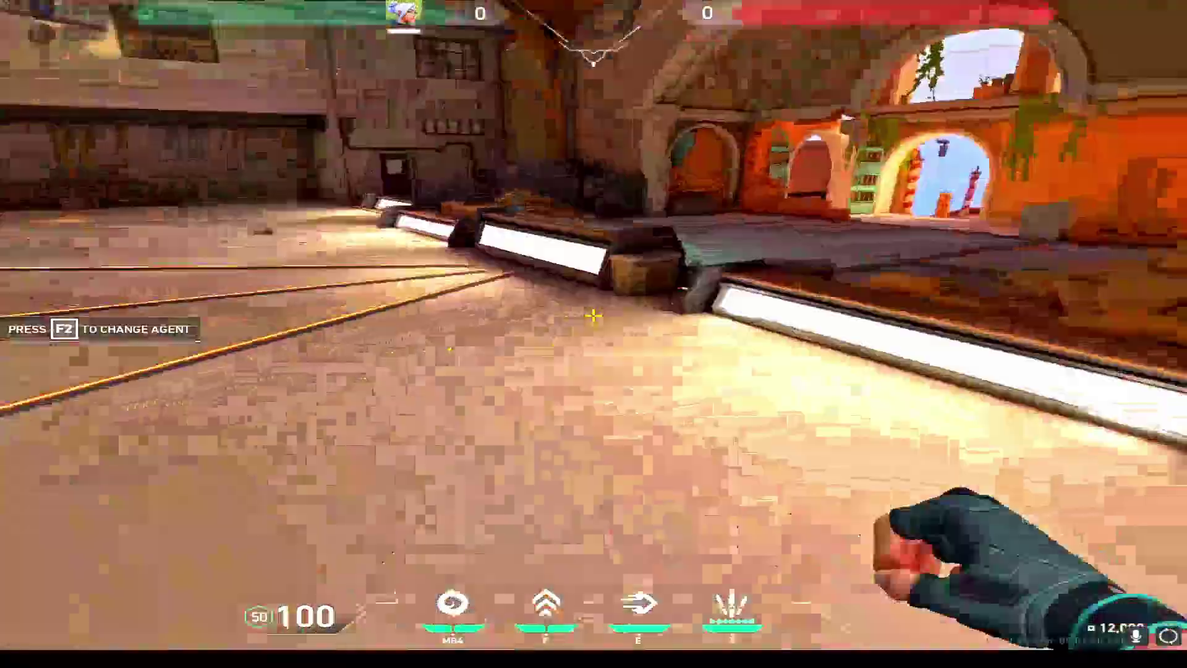
pyautogui.click(593, 316)
pyautogui.press('w')
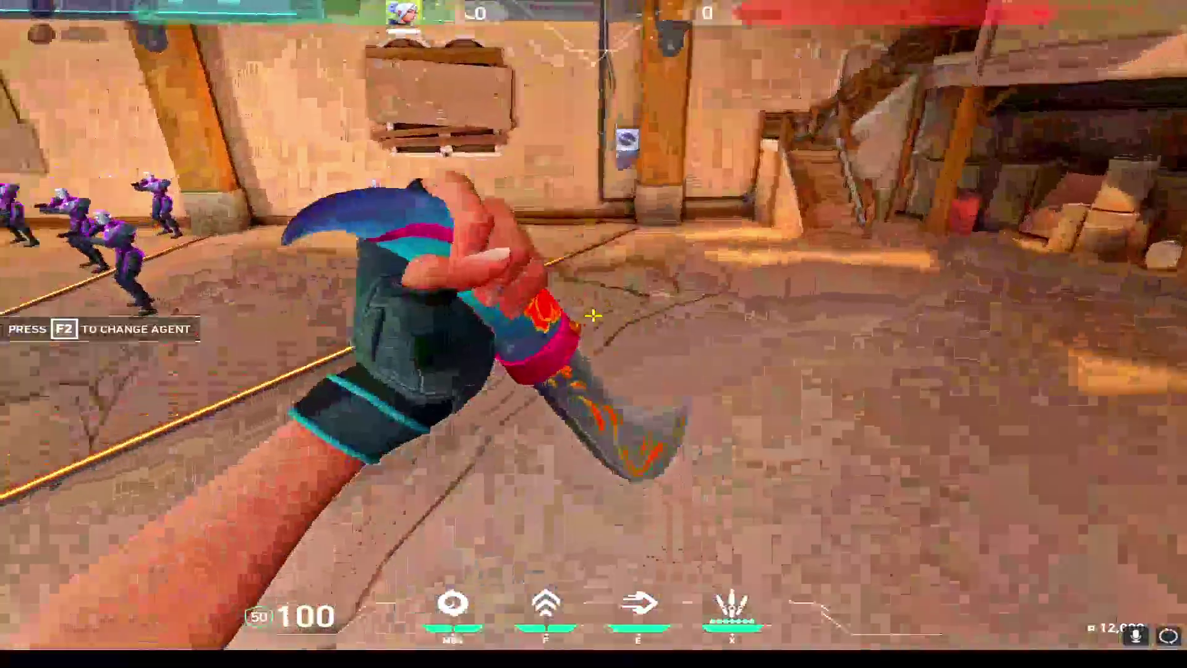
# Switch back to the Vandal and inspect the stretched bots at close range.
pyautogui.press('e')
pyautogui.press('1')
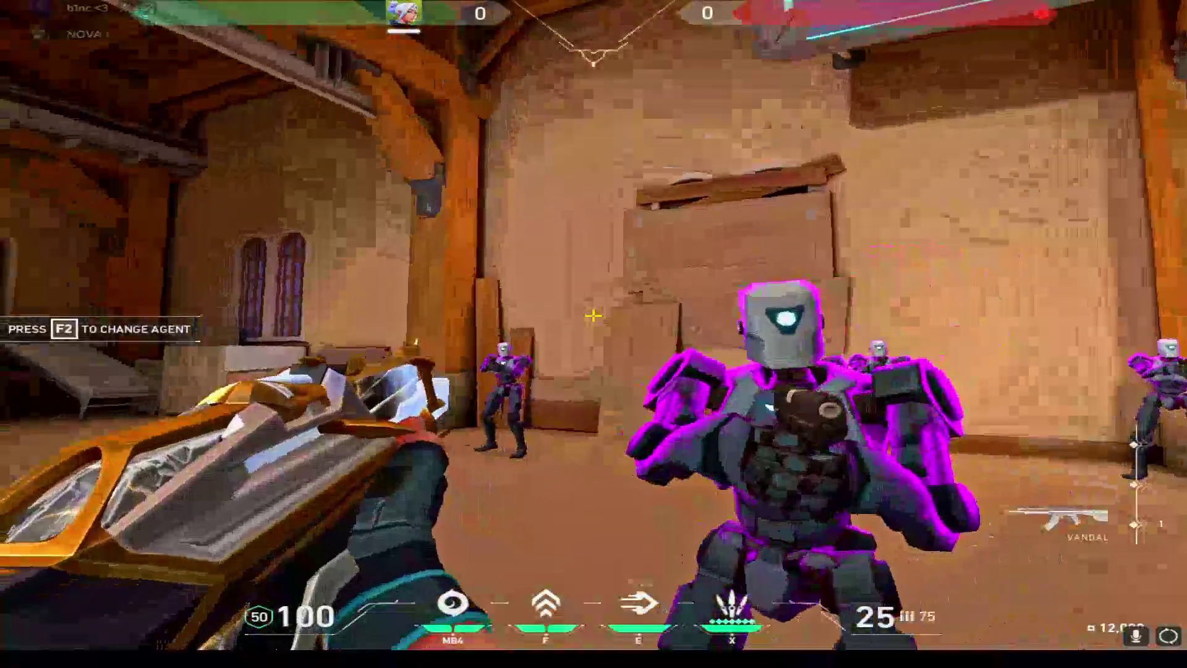
pyautogui.click(593, 315)
pyautogui.press('d')
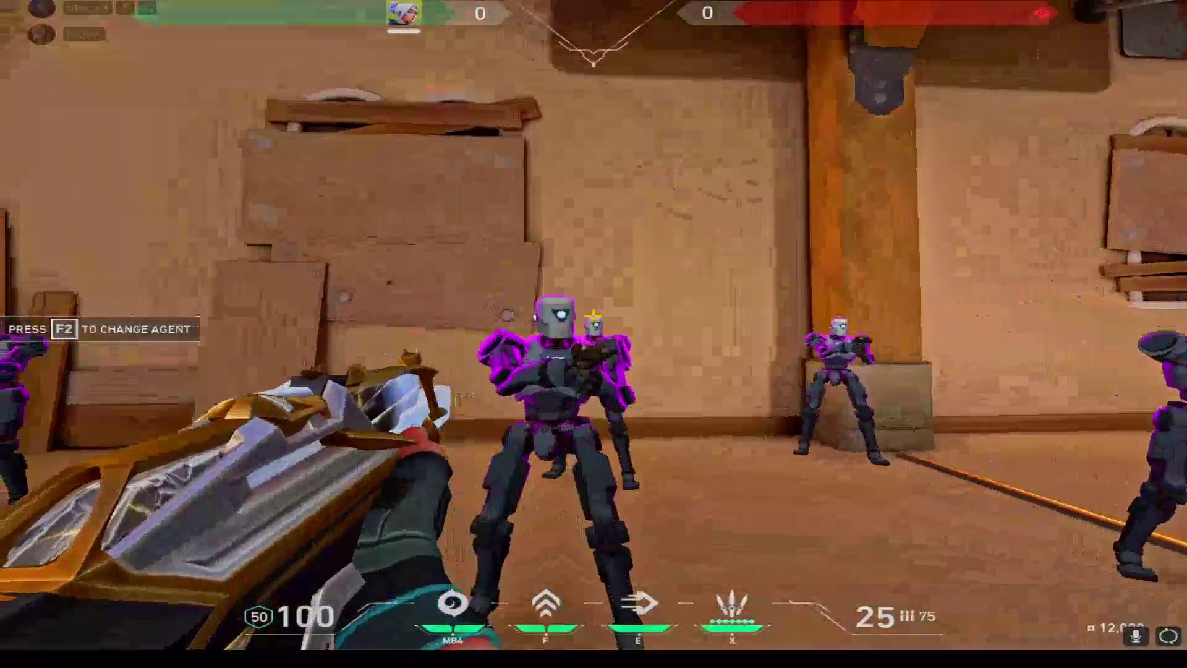